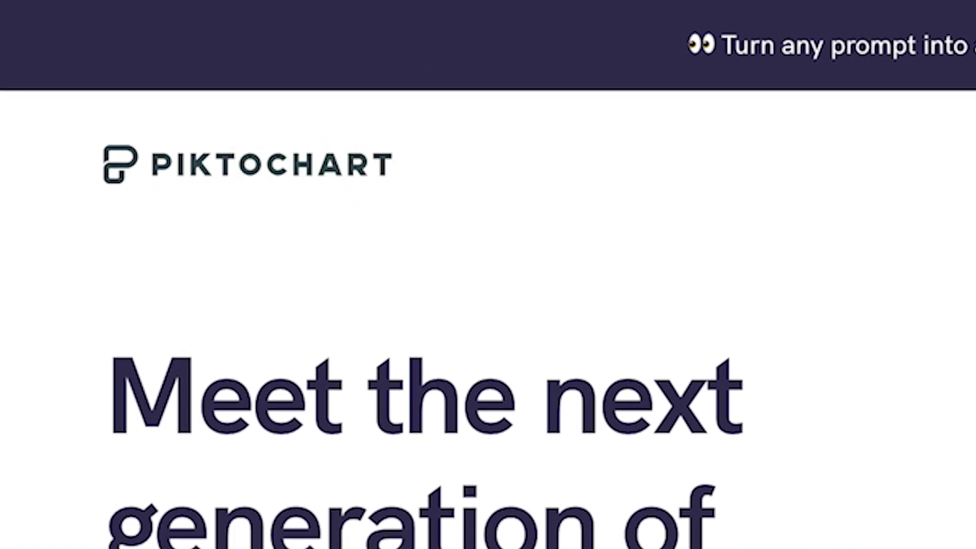
Go to piktochart.com and start signing up with a Google account
click(326, 32)
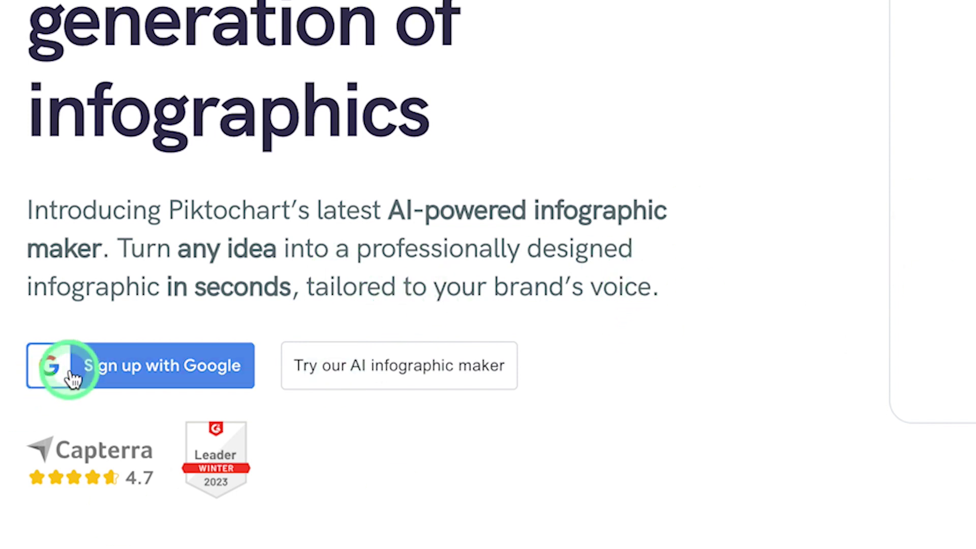
click(92, 367)
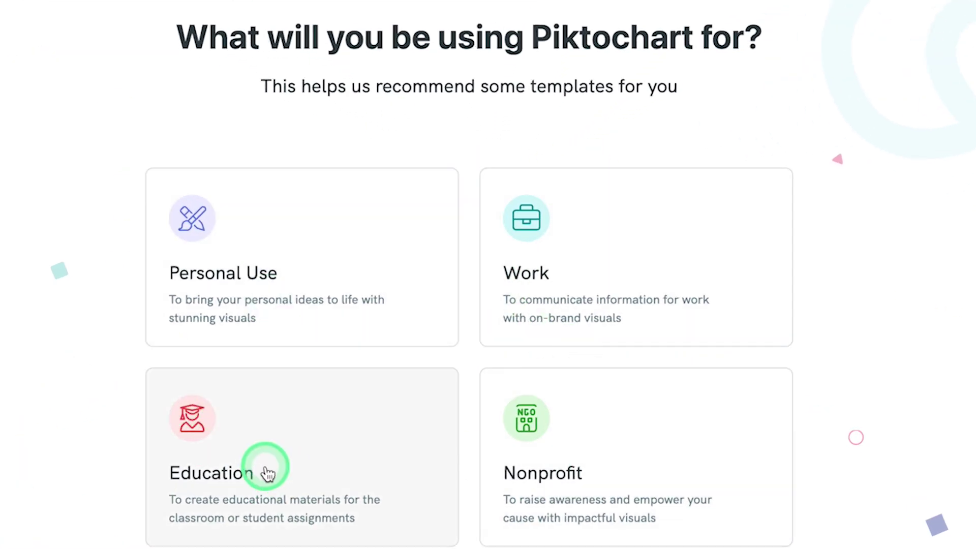
Choose Education as the use and Educator – Teaching College or University as the role
click(268, 474)
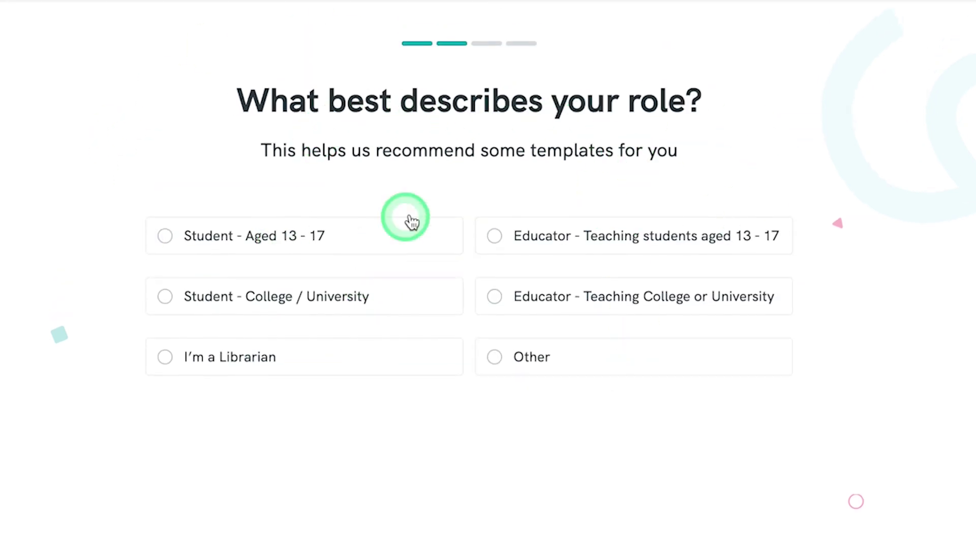
click(517, 243)
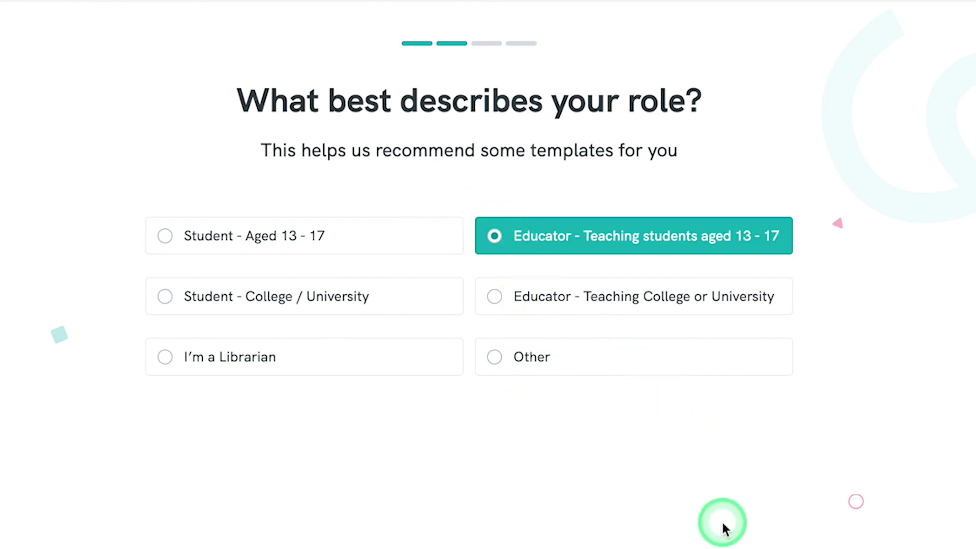
click(557, 310)
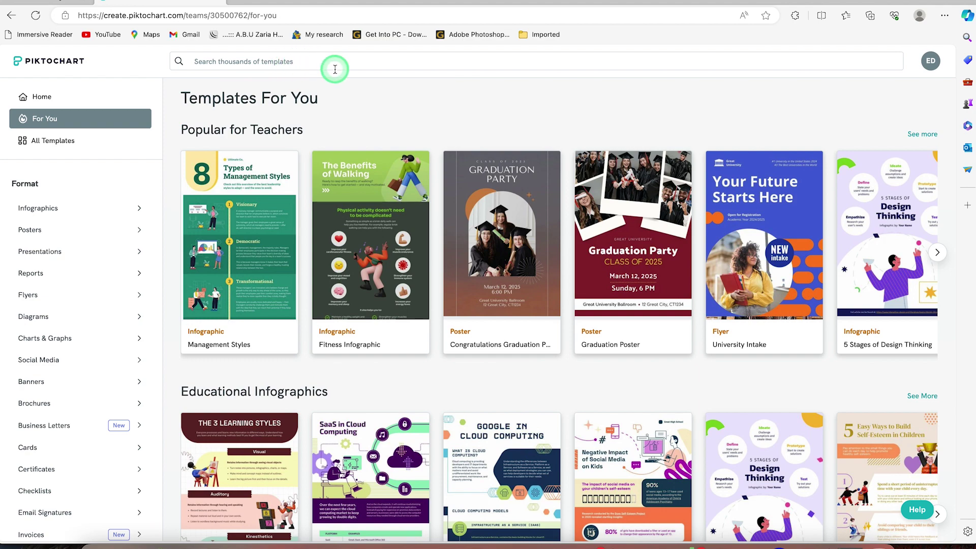
Filter the For You templates to Infographics and open the AI Infographic Generator
scroll(348, 231, down, 4)
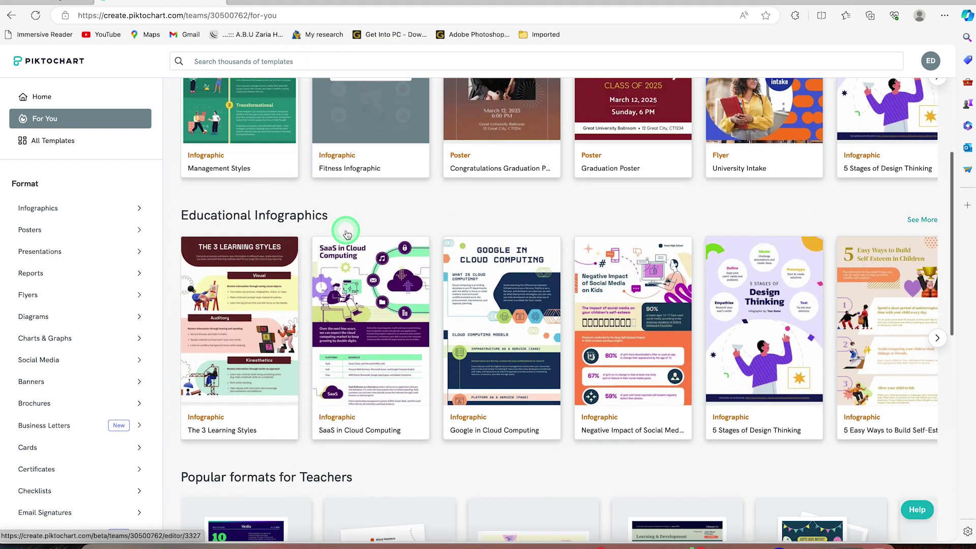
scroll(346, 233, down, 12)
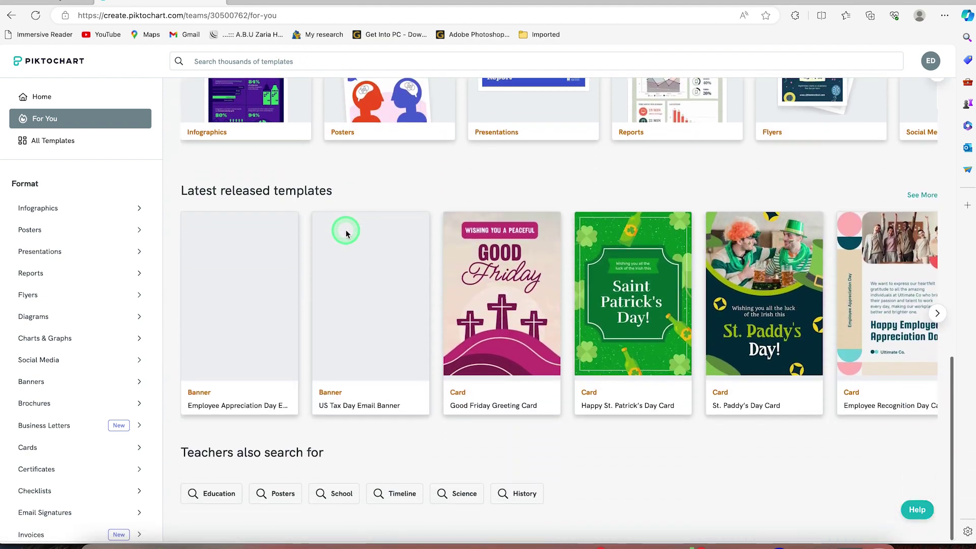
scroll(346, 233, up, 16)
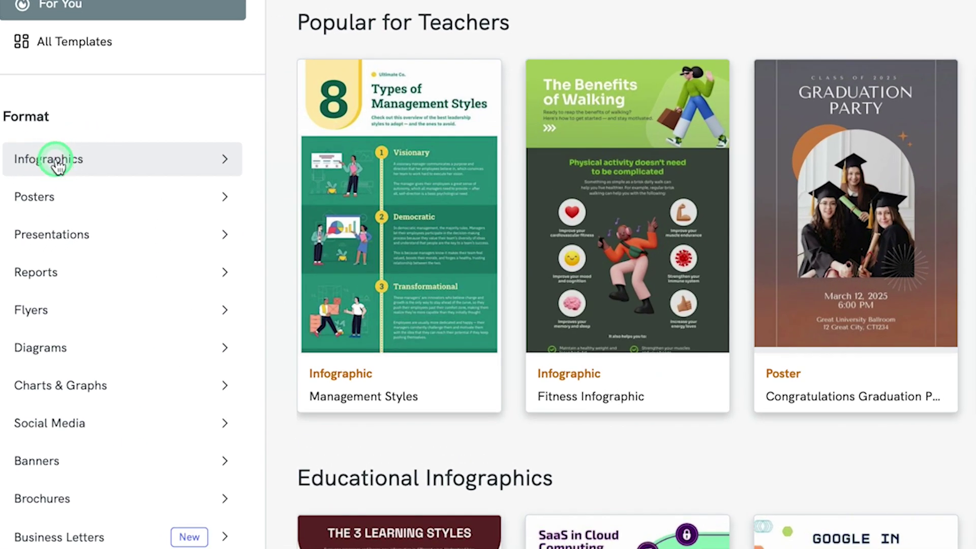
click(56, 162)
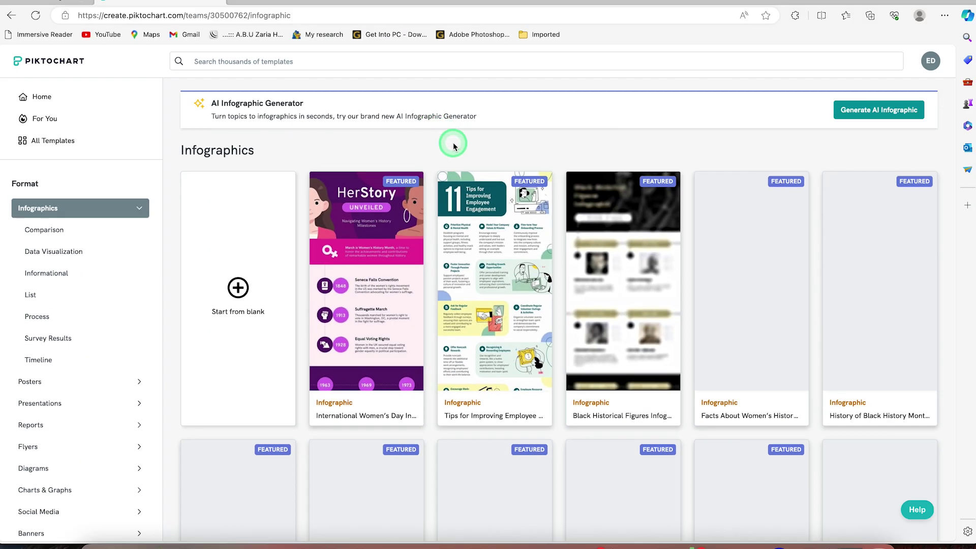
mouse_move(562, 119)
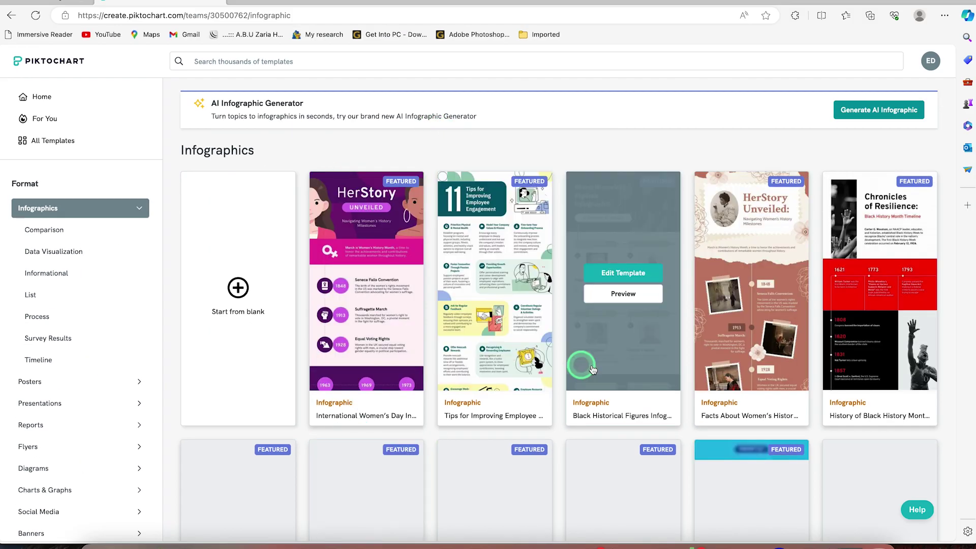
mouse_move(668, 351)
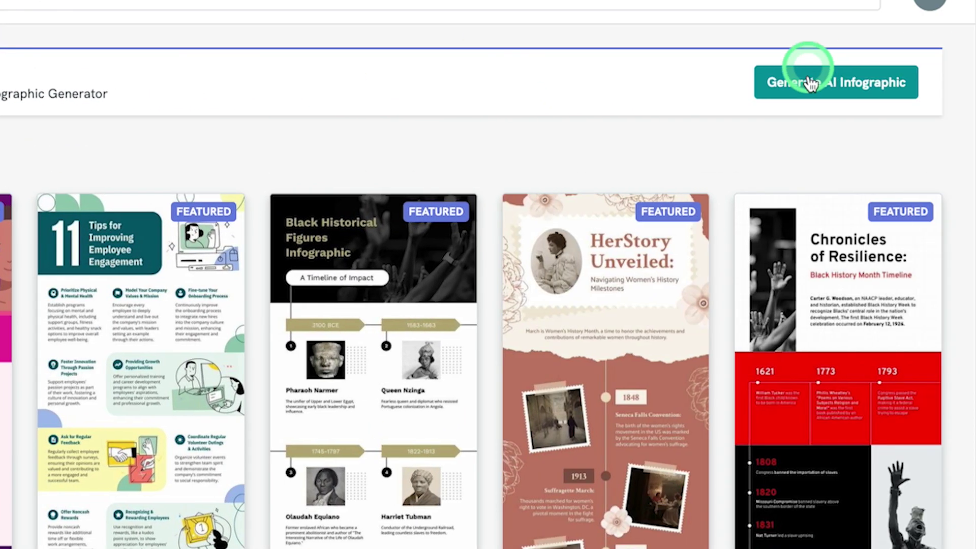
click(813, 90)
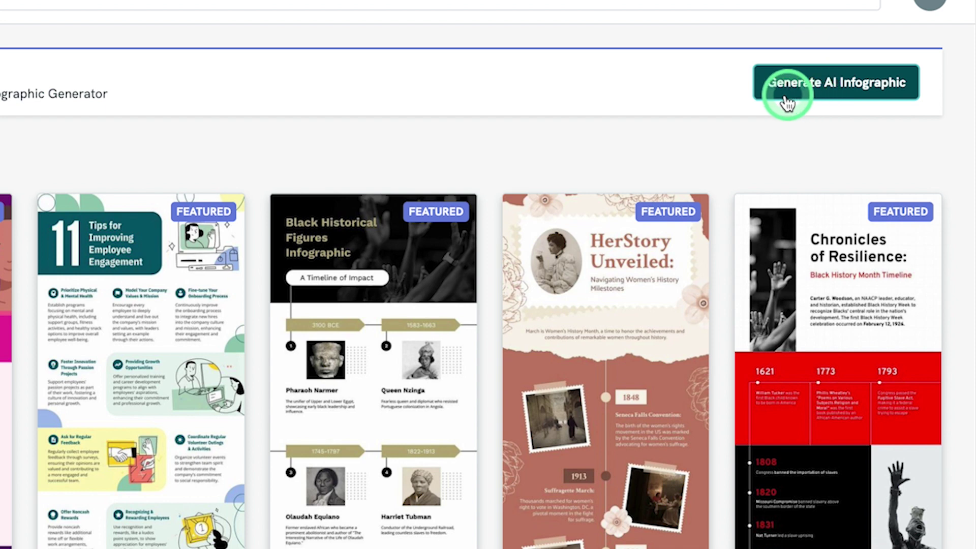
Generate AI infographics for the topic 'five steps to mastering public speaking'
click(469, 92)
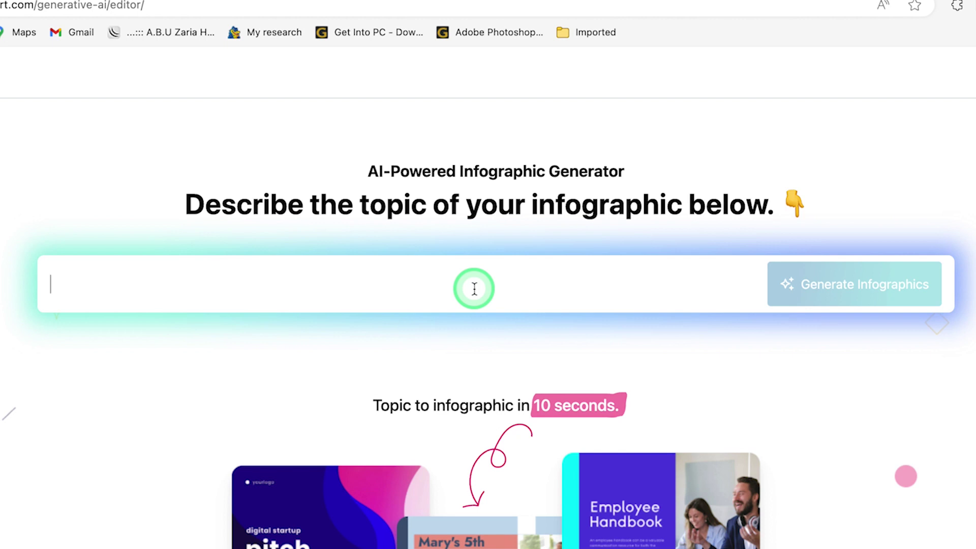
text(five steps to master)
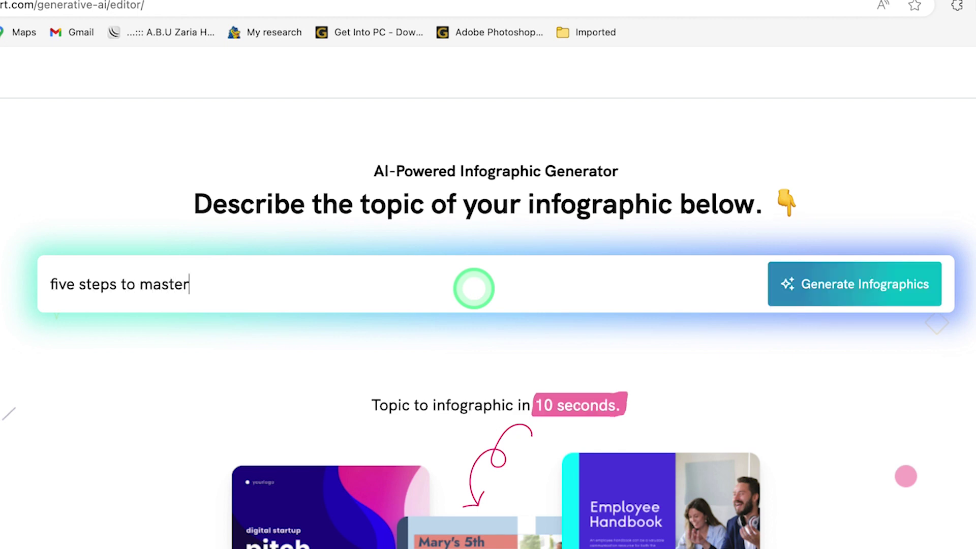
text(ing public speaking)
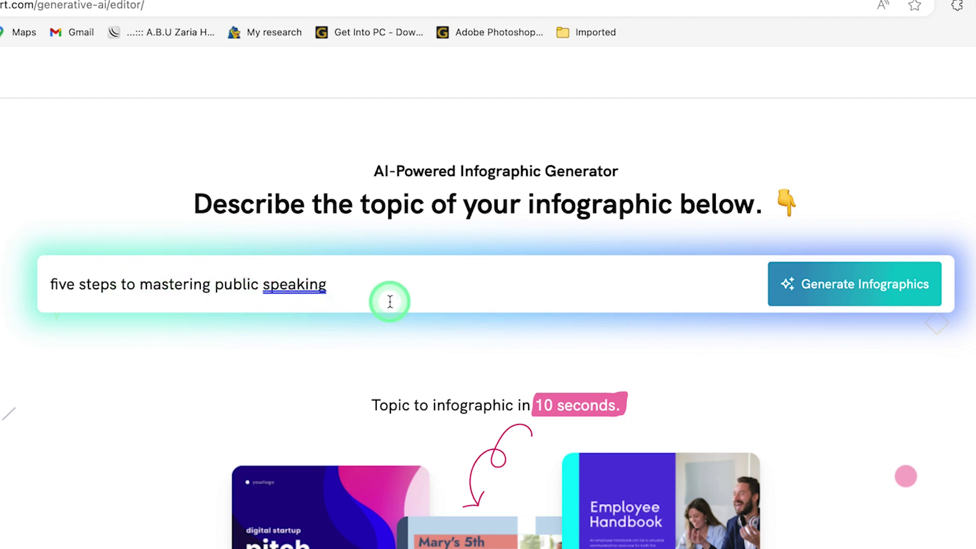
click(837, 294)
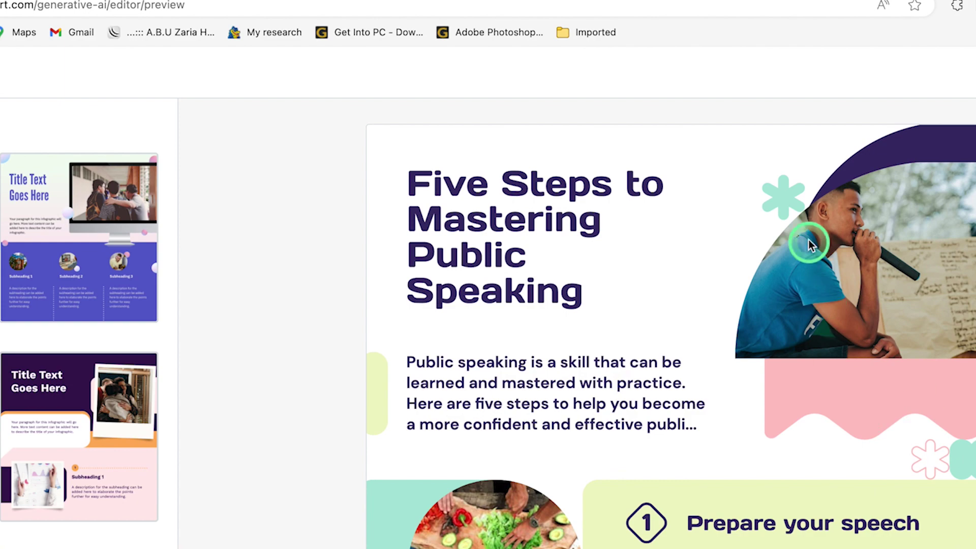
Scroll through the generated infographic, from 'Prepare your speech' to 'Have fun', and back up
scroll(740, 346, down, 3)
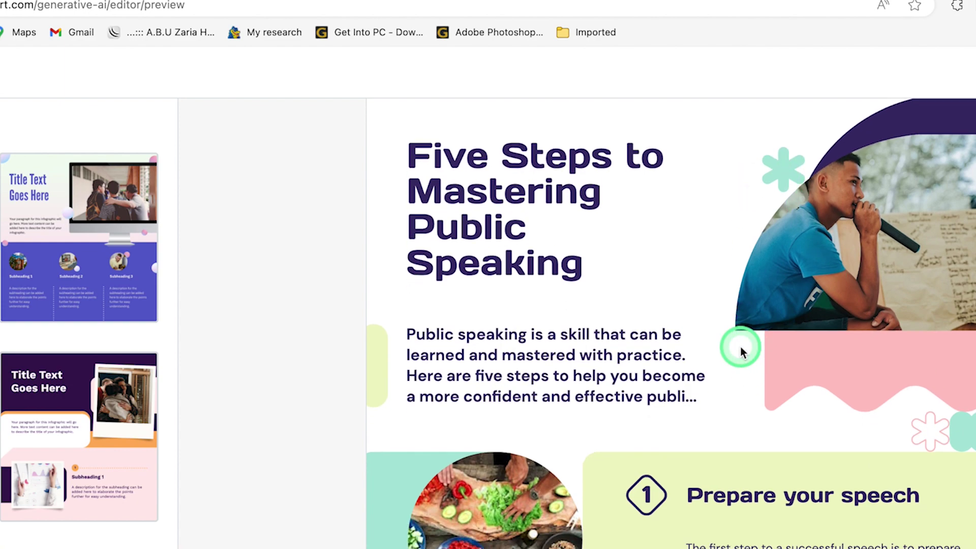
scroll(740, 347, down, 15)
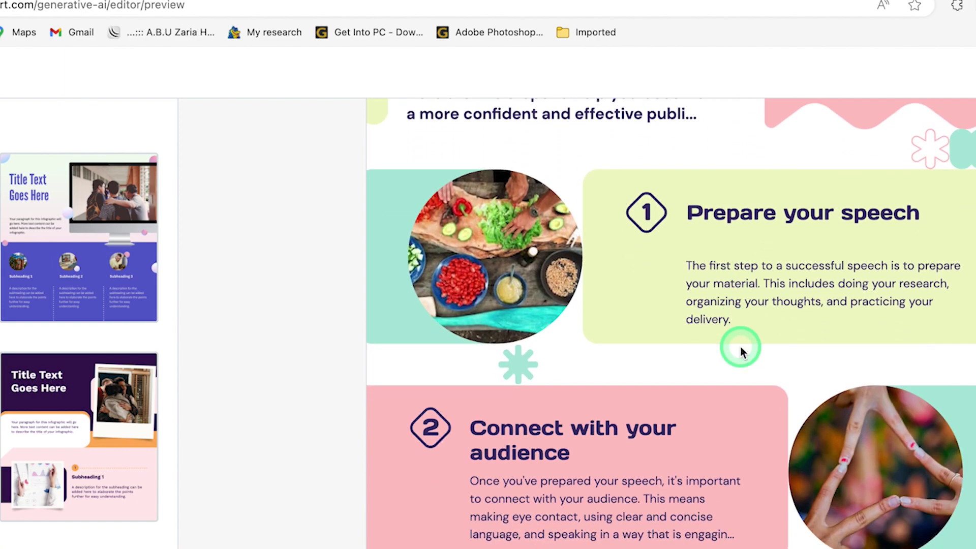
scroll(740, 347, down, 4)
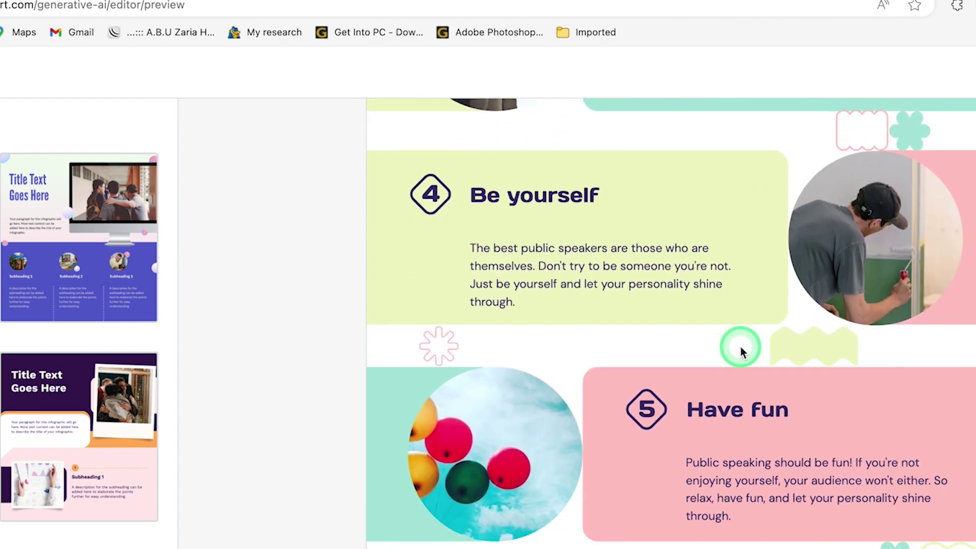
scroll(740, 346, up, 15)
scroll(740, 346, up, 5)
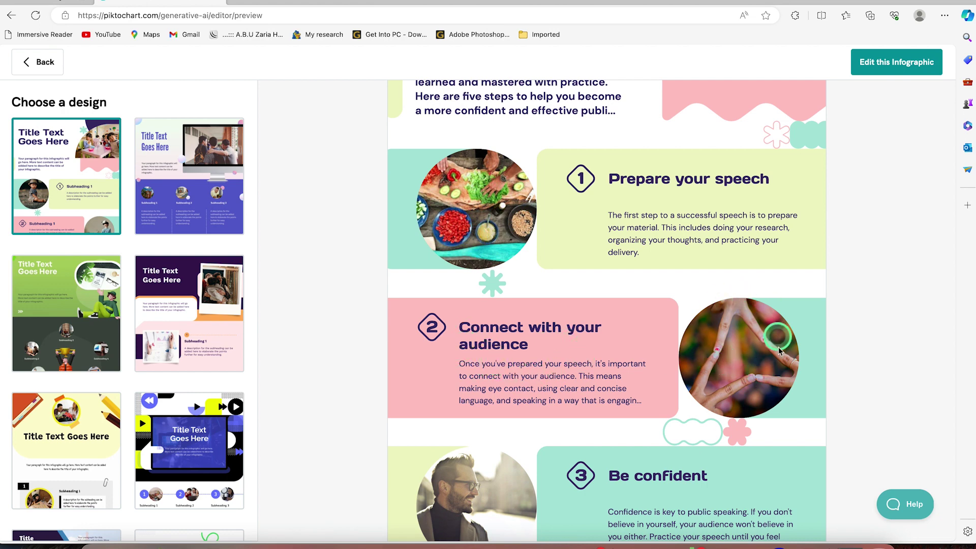
scroll(482, 462, down, 5)
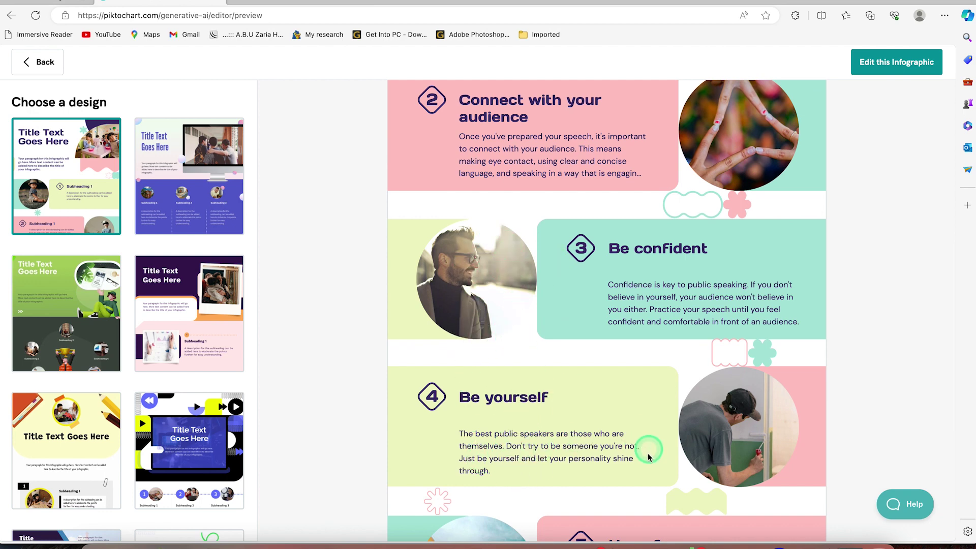
scroll(535, 388, down, 5)
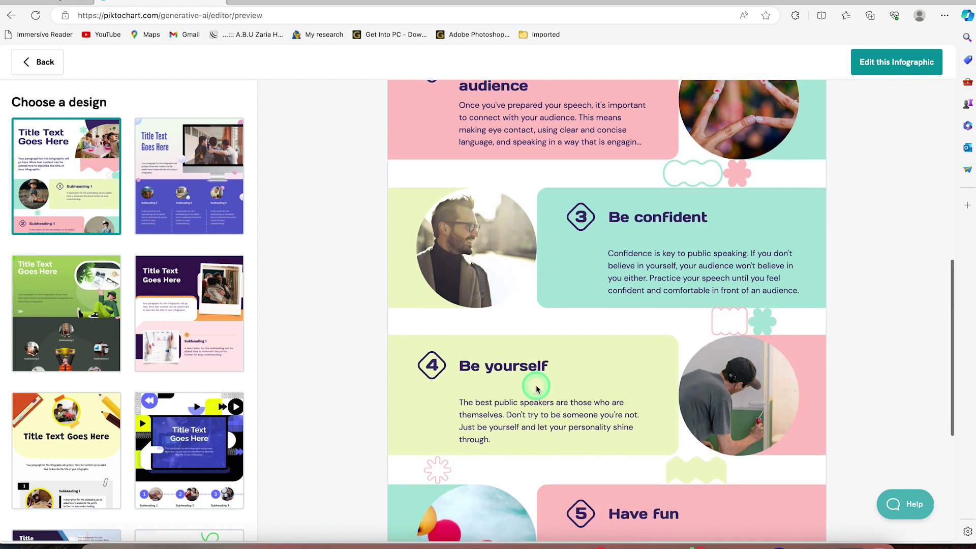
scroll(533, 390, up, 14)
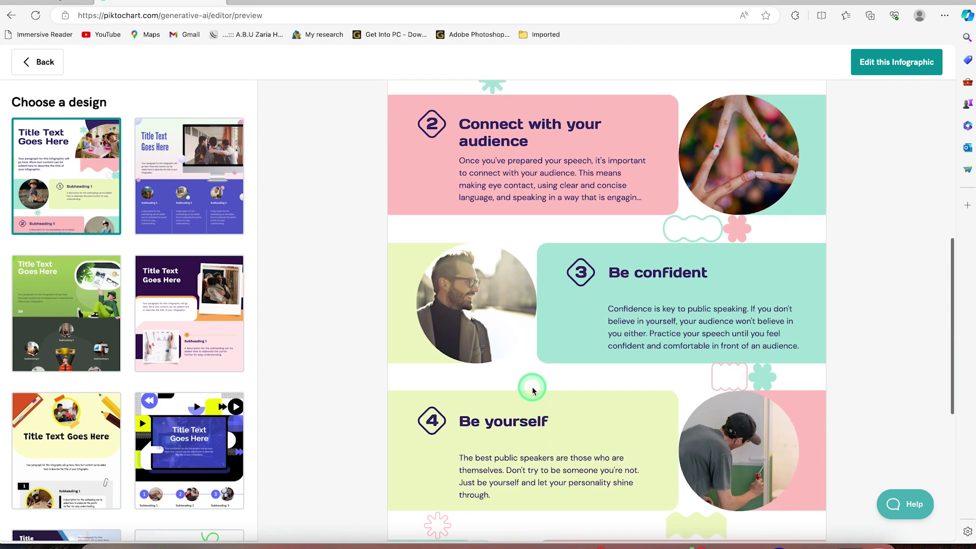
scroll(478, 306, up, 1)
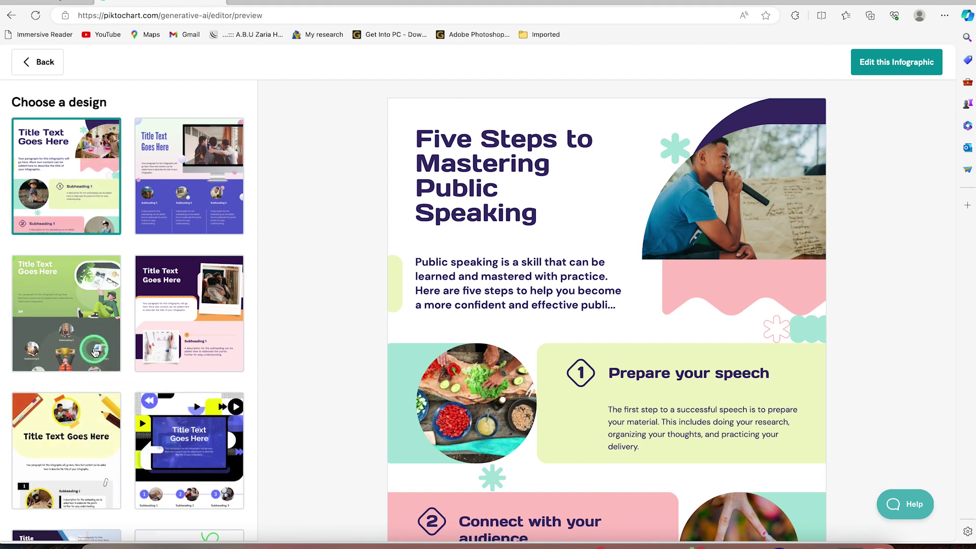
Preview the purple and green design options for the infographic
click(188, 197)
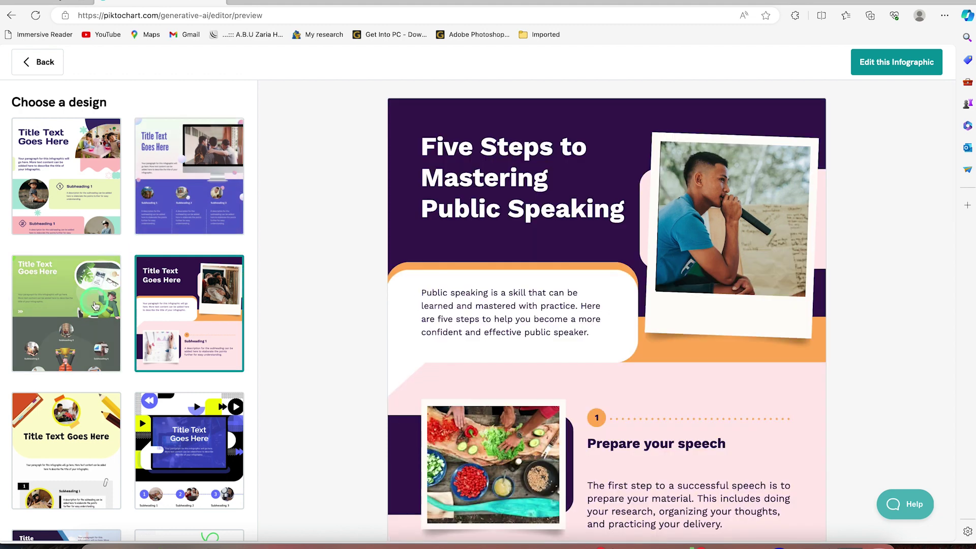
click(81, 312)
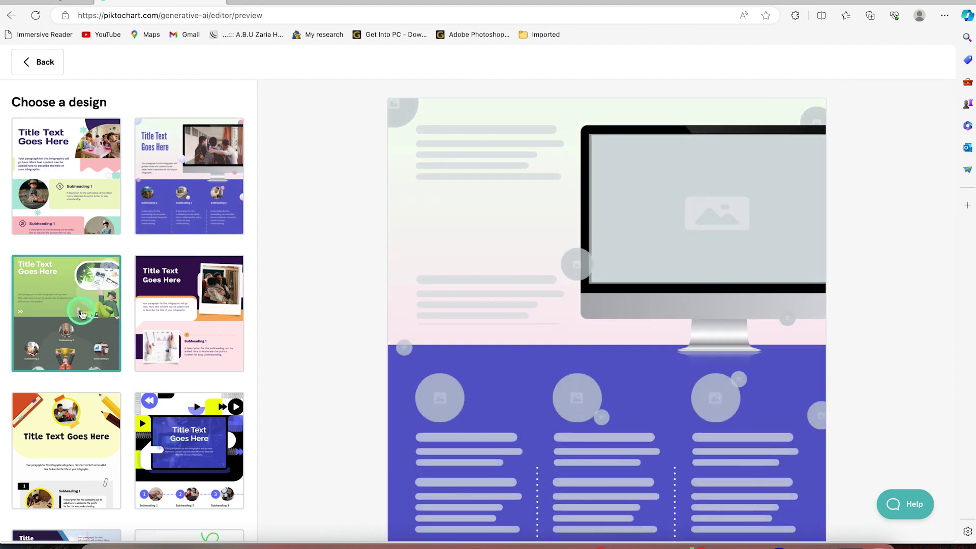
click(453, 394)
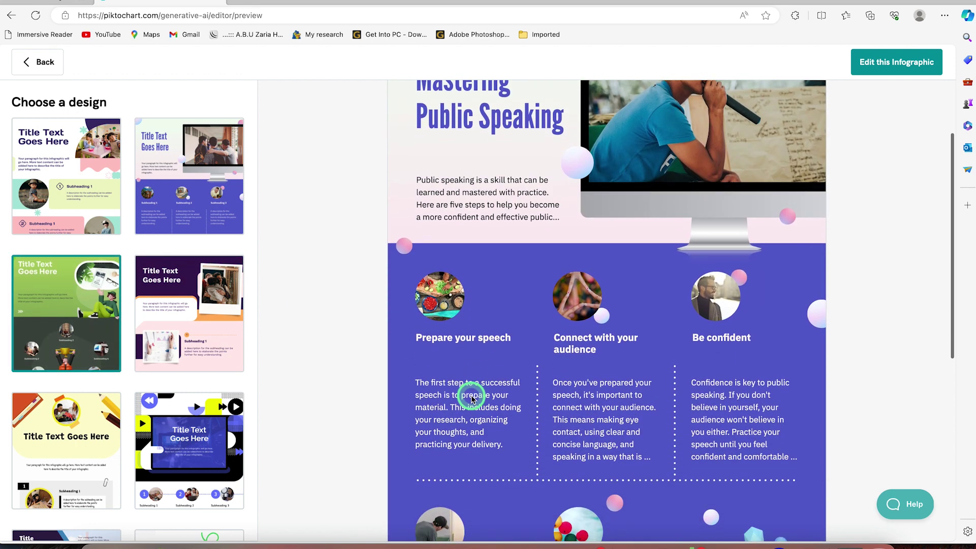
scroll(472, 398, down, 3)
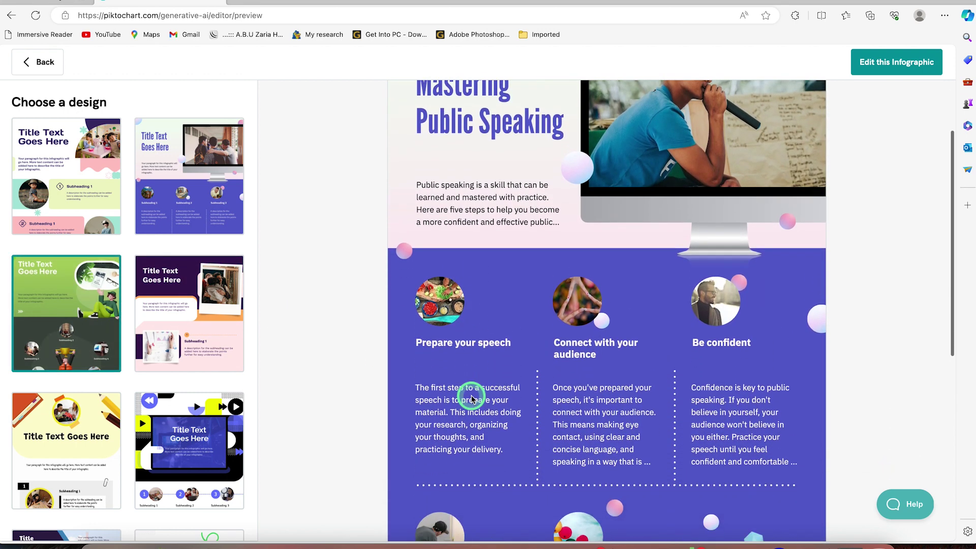
scroll(471, 398, up, 2)
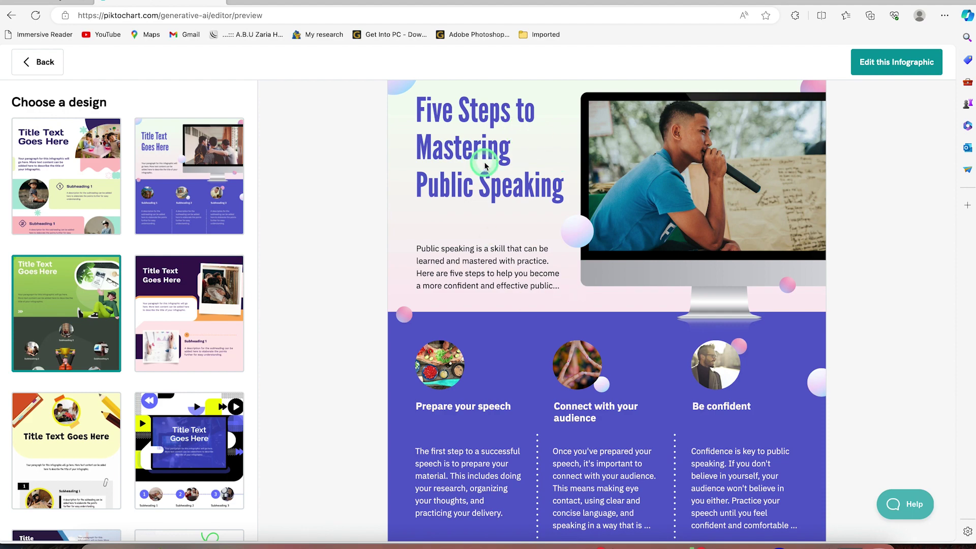
scroll(485, 162, down, 5)
scroll(486, 163, up, 6)
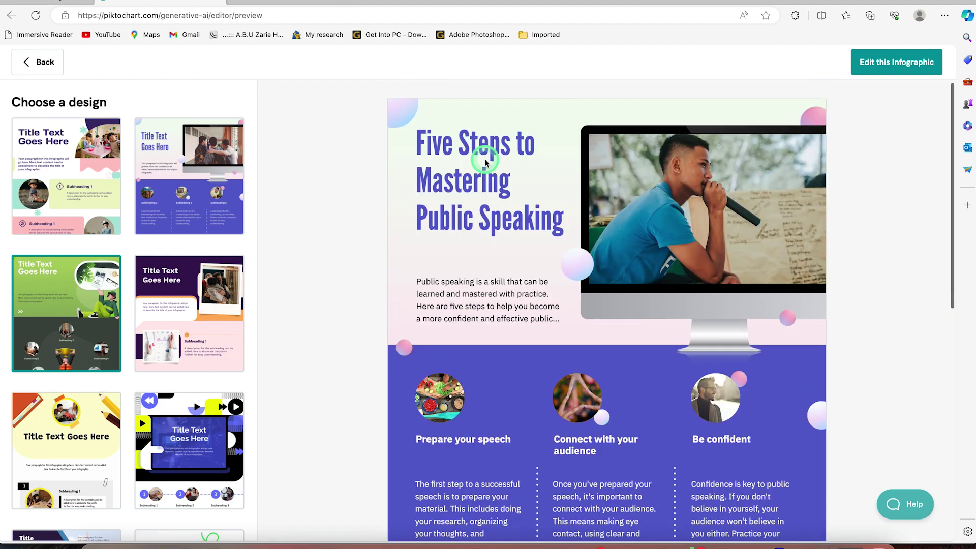
Preview the video-style design and the blue design with numbered steps
click(161, 446)
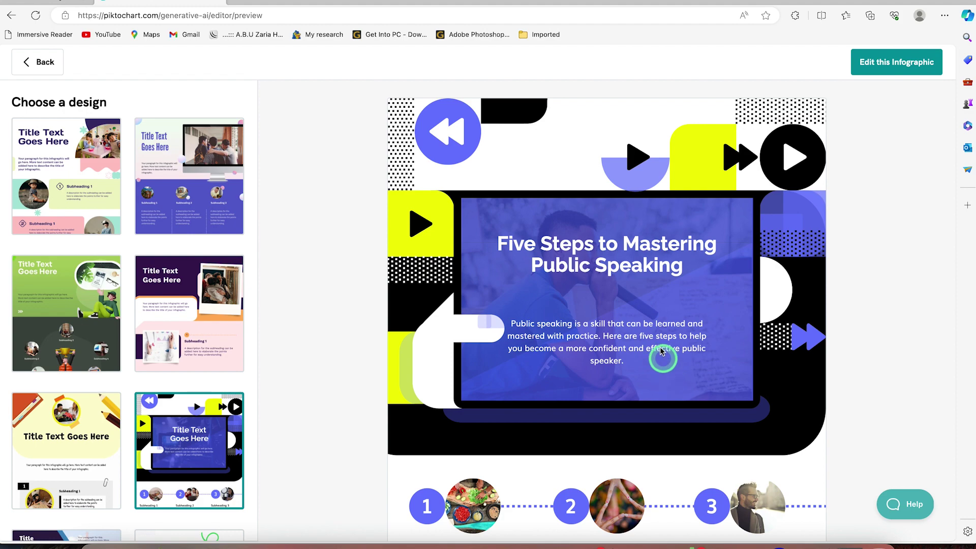
scroll(646, 360, down, 10)
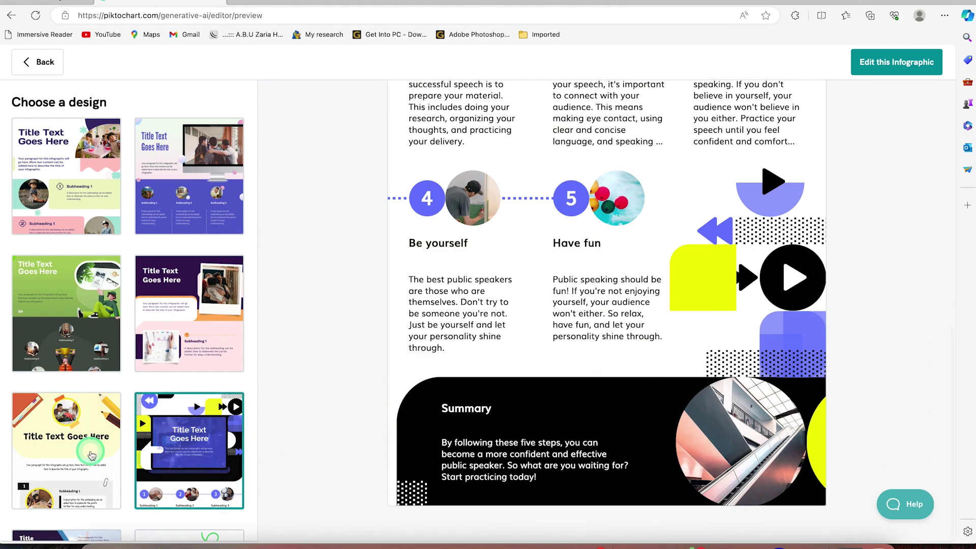
scroll(87, 465, down, 5)
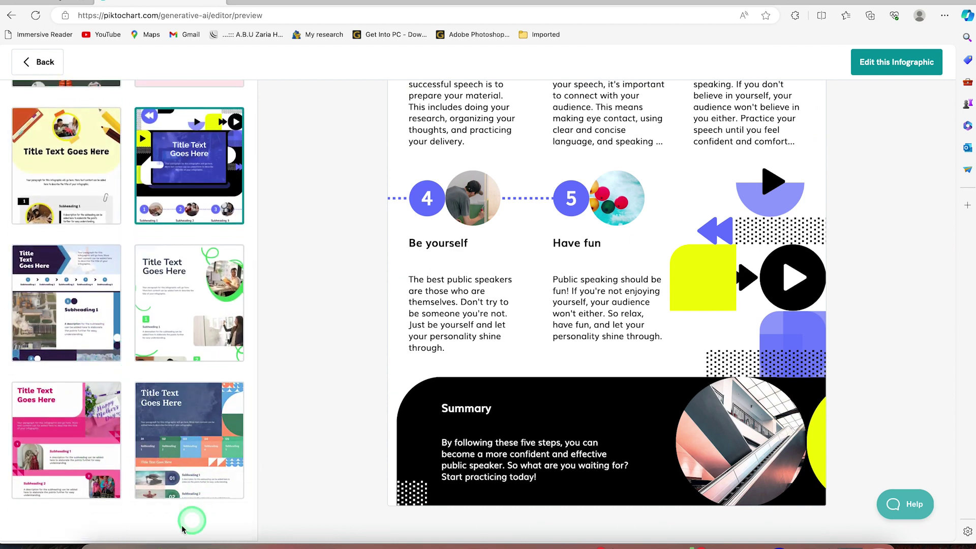
click(73, 304)
scroll(523, 291, down, 14)
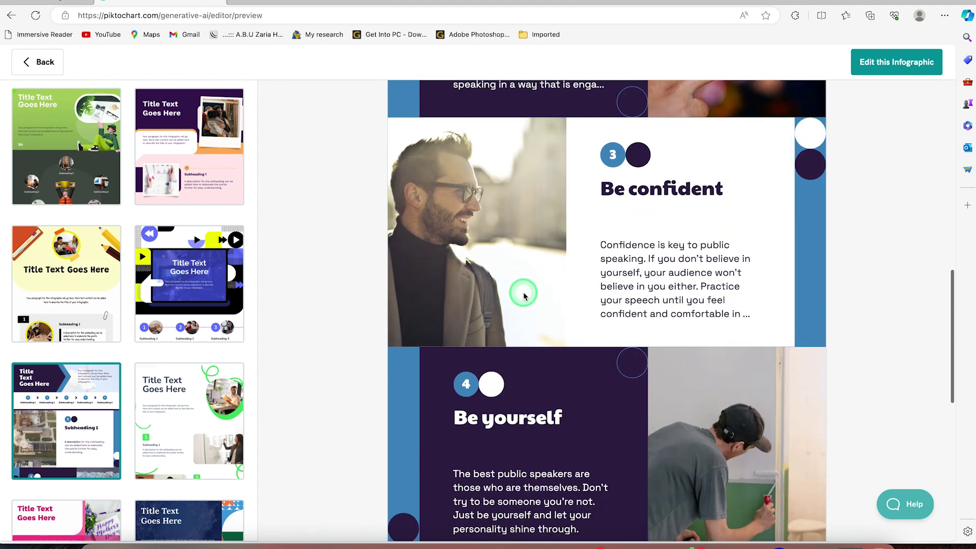
scroll(524, 294, up, 7)
scroll(523, 294, up, 7)
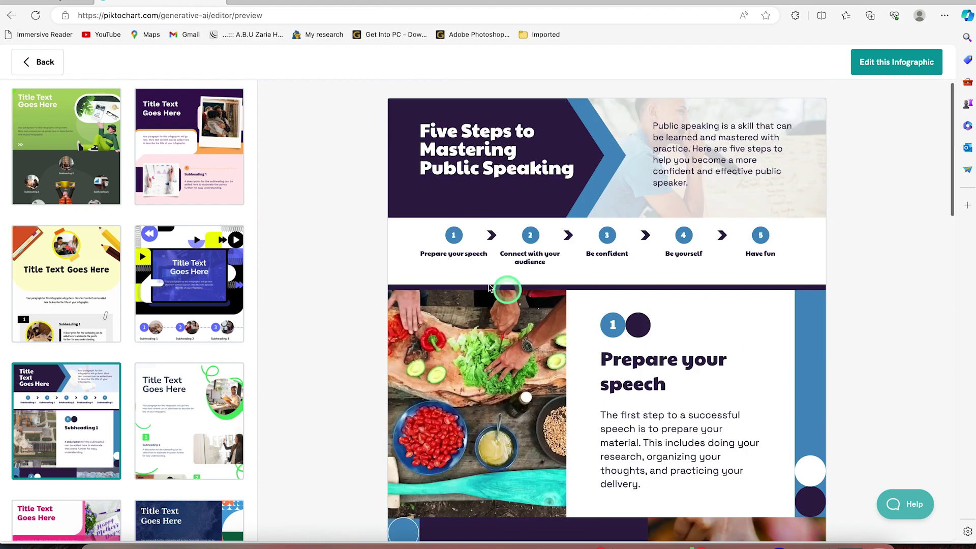
Pick the pink-and-purple design and open it in the editor
click(184, 180)
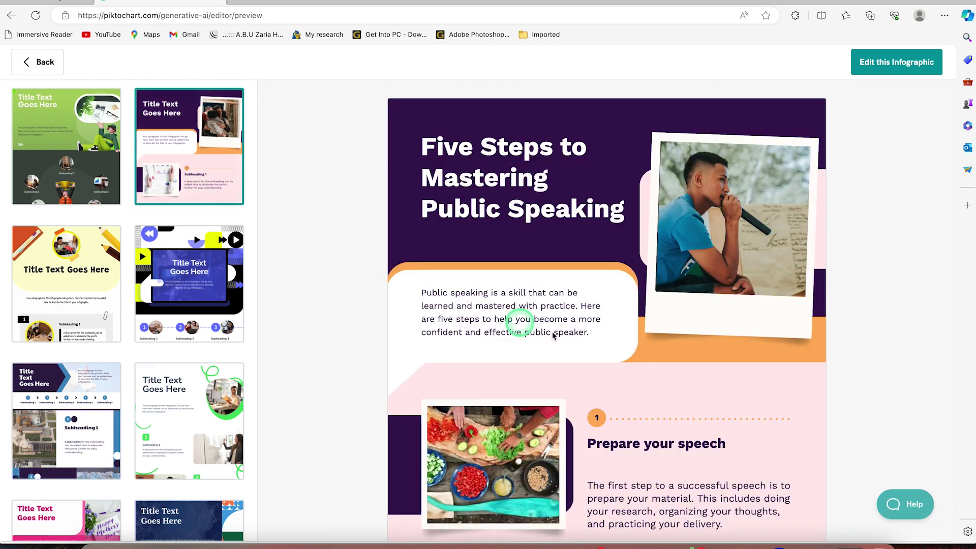
scroll(573, 338, down, 4)
scroll(573, 340, down, 5)
scroll(572, 337, up, 4)
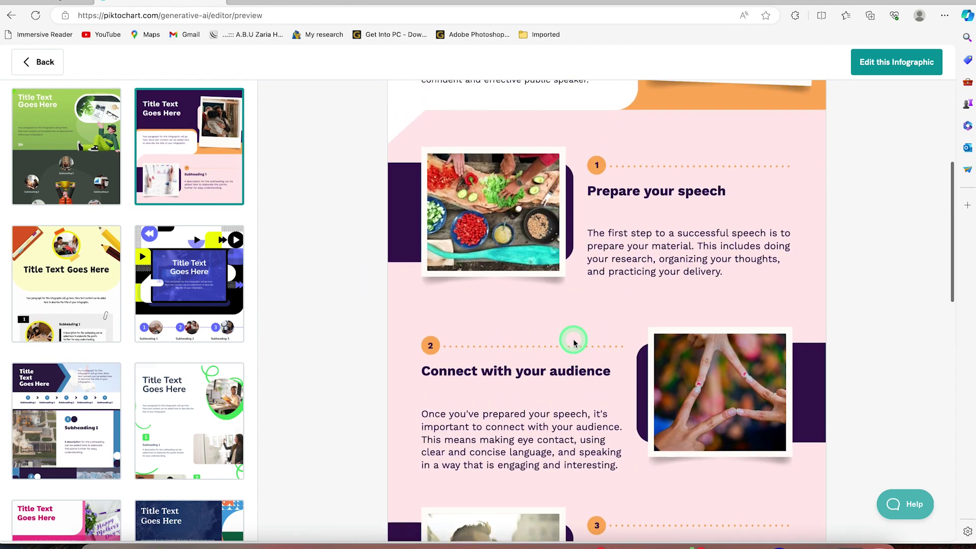
scroll(573, 337, up, 3)
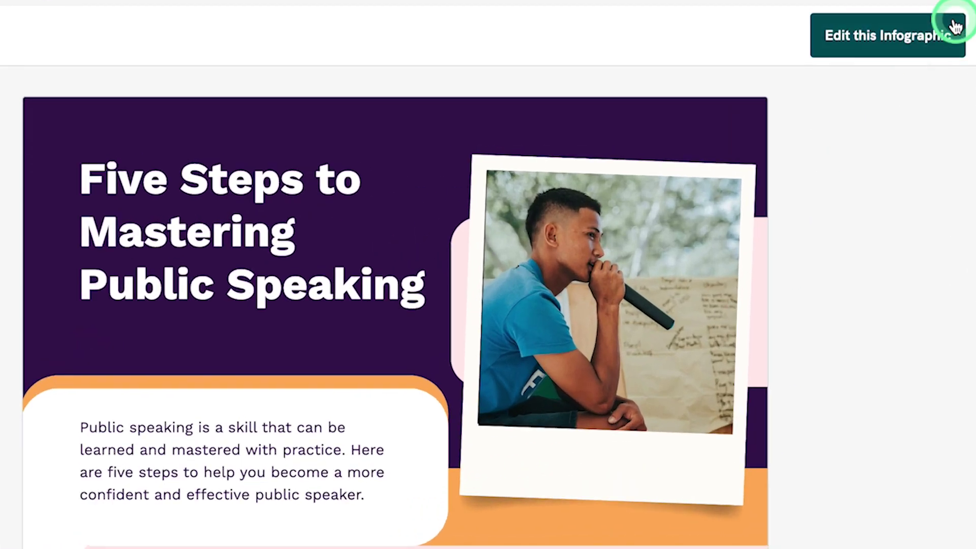
click(904, 36)
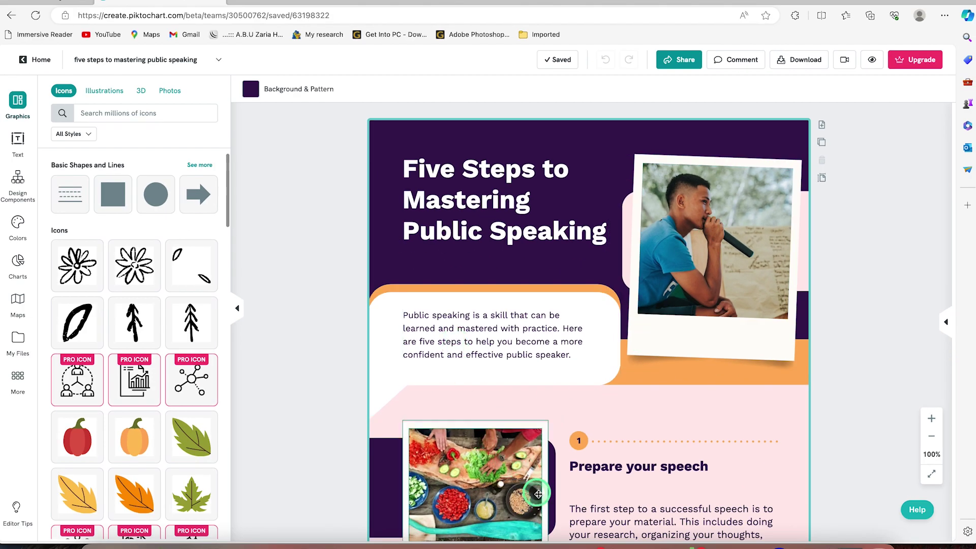
Change the title text to '5 Steps to mastering public speaking'
double_click(496, 191)
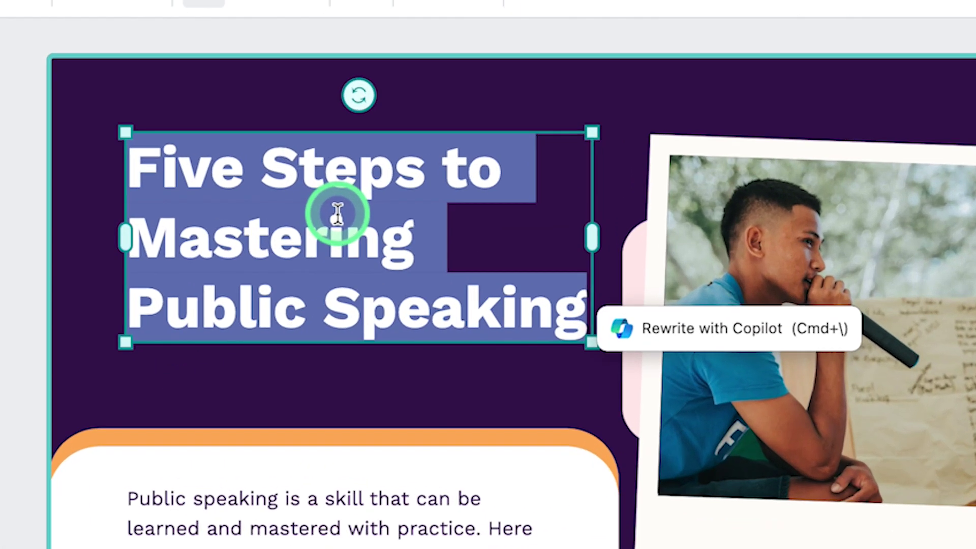
text(5 )
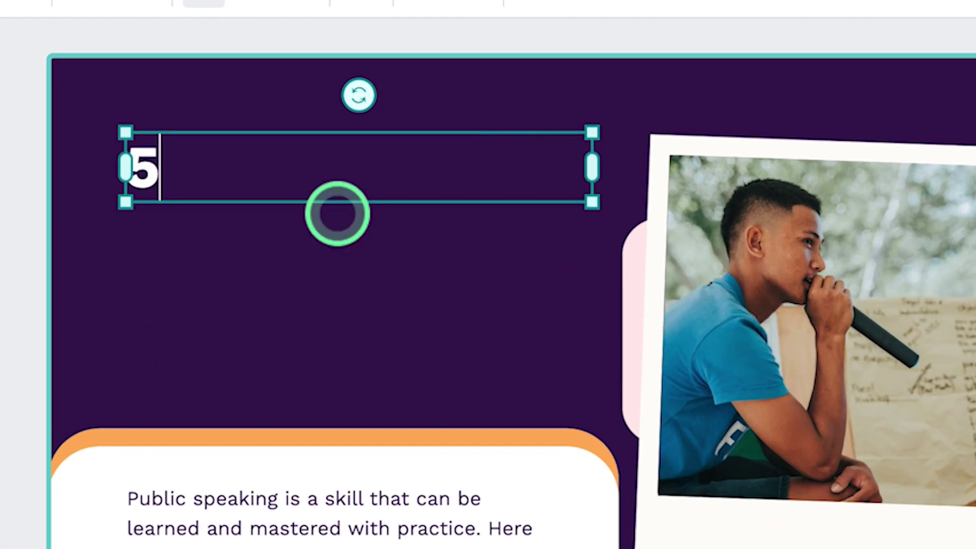
text(Steps)
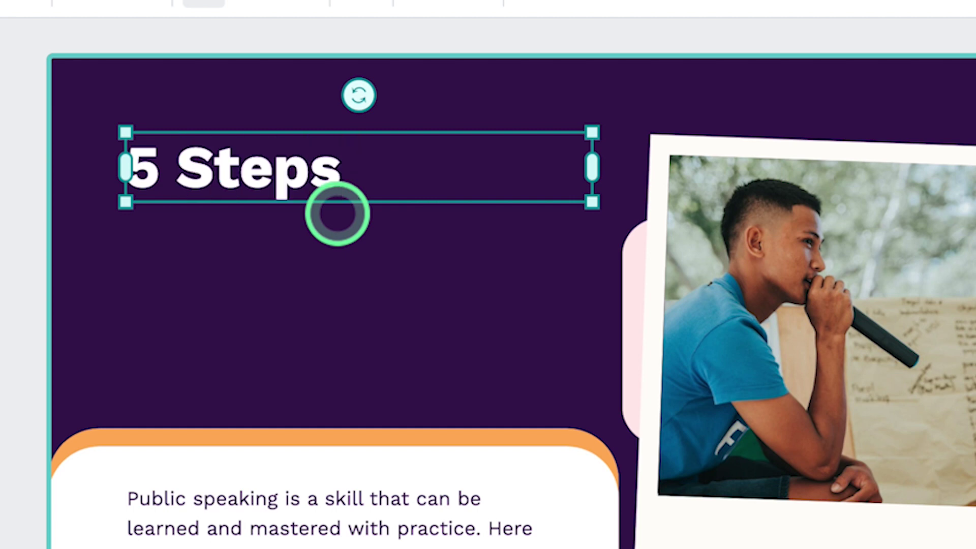
text( to mastering)
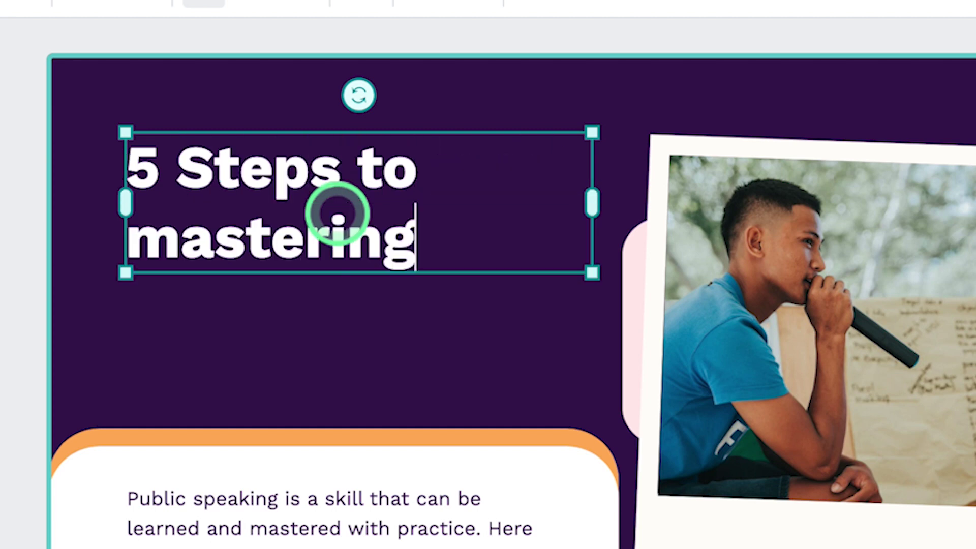
text( public speaking)
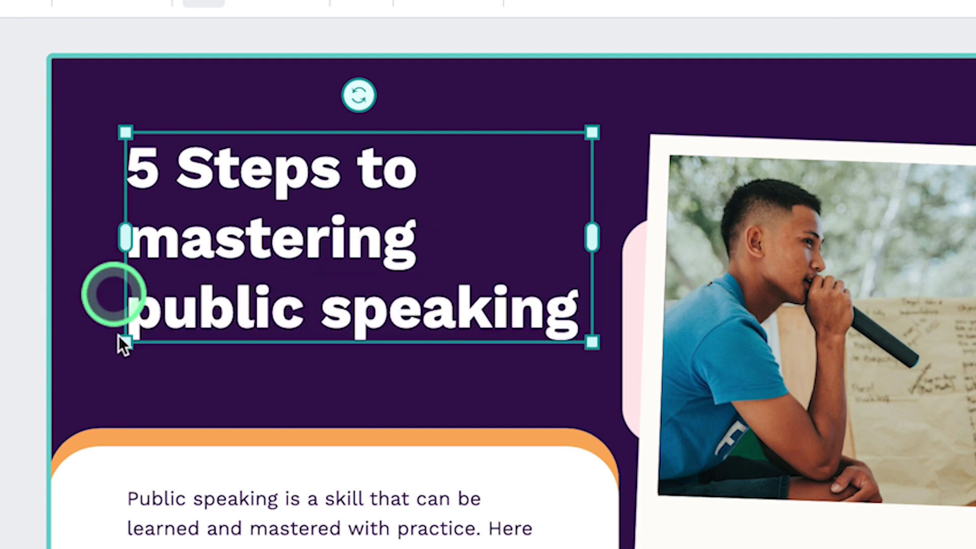
click(323, 273)
key(ctrl+a)
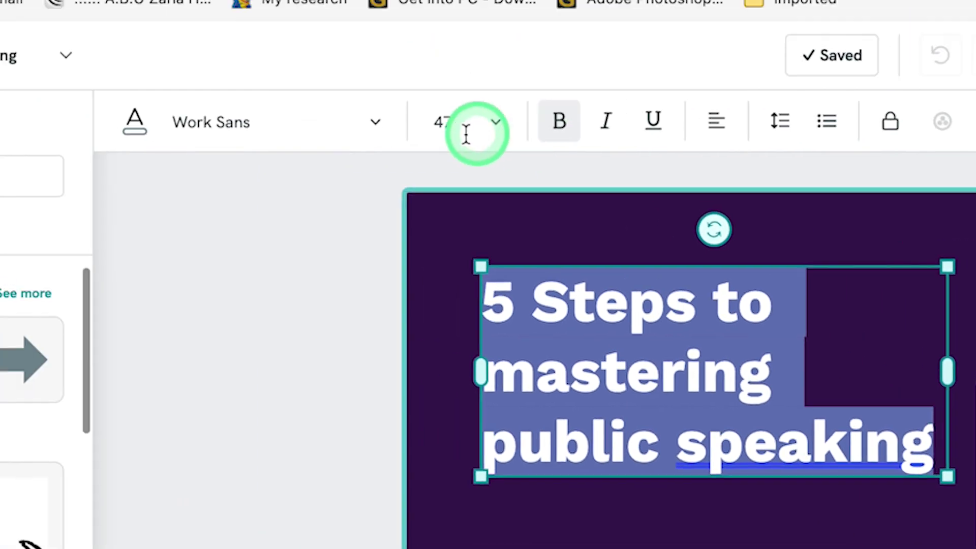
Try title font size 8 but discard it to keep 47, then select the polaroid photo
click(377, 125)
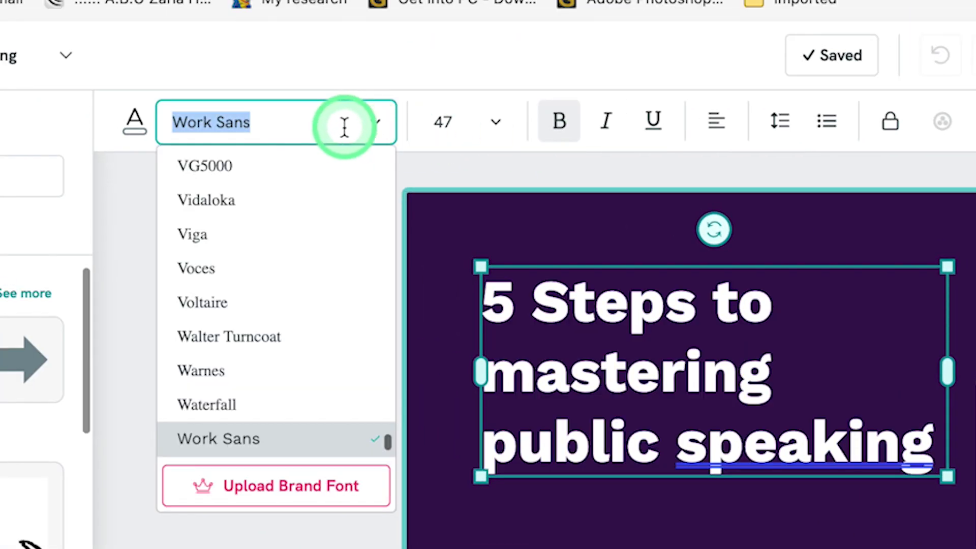
click(491, 124)
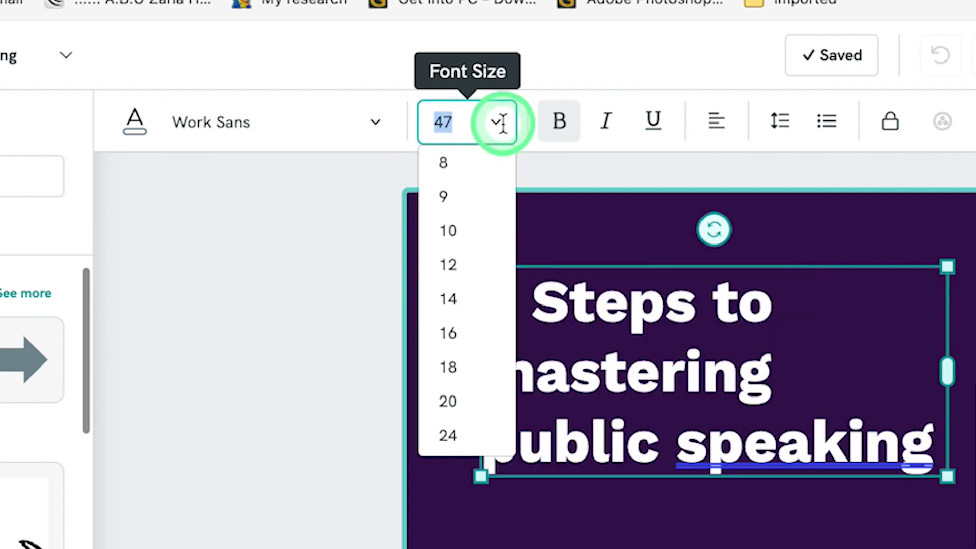
text(8)
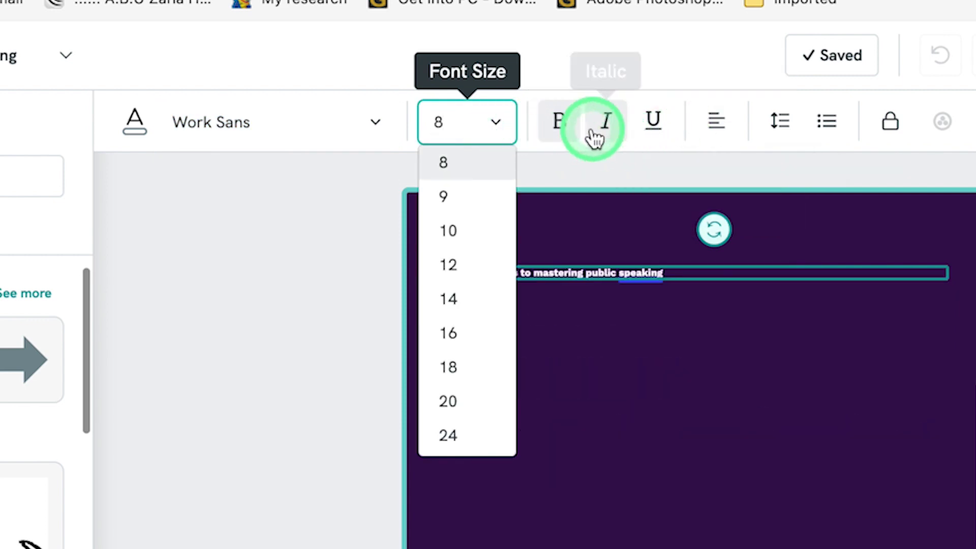
key(Down)
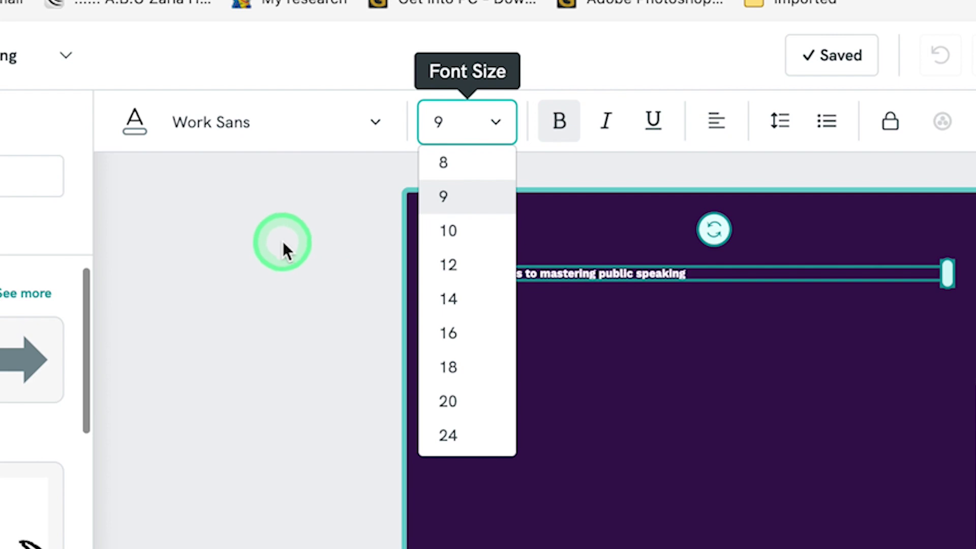
key(Escape)
key(Escape)
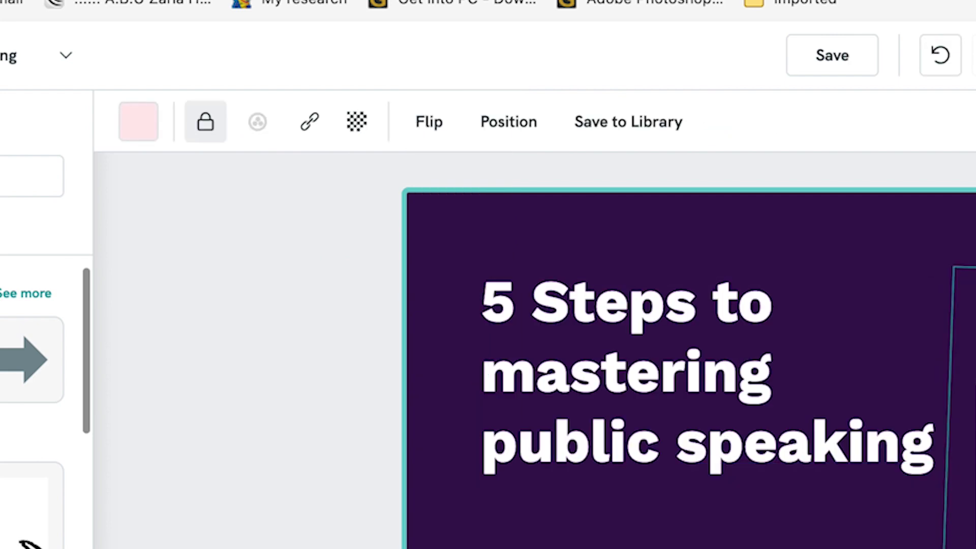
click(963, 386)
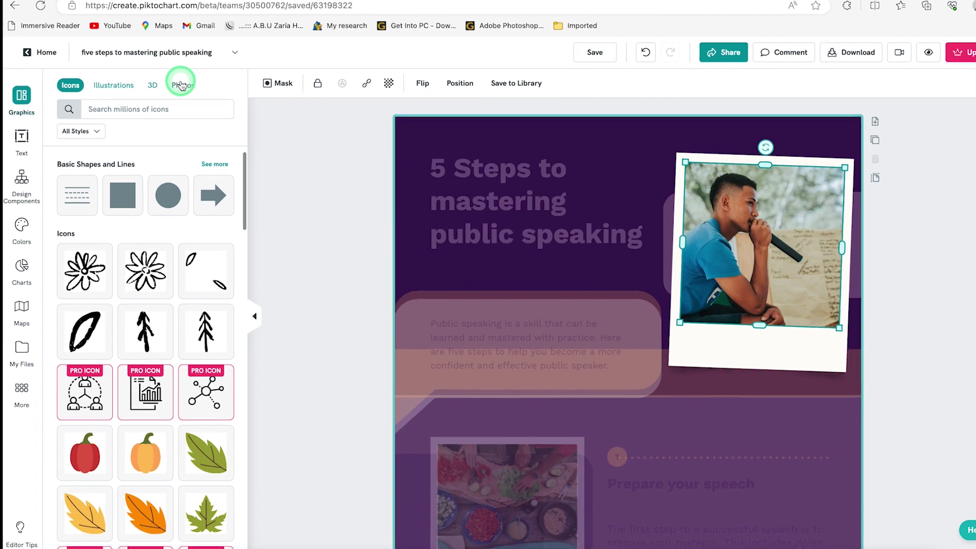
click(178, 80)
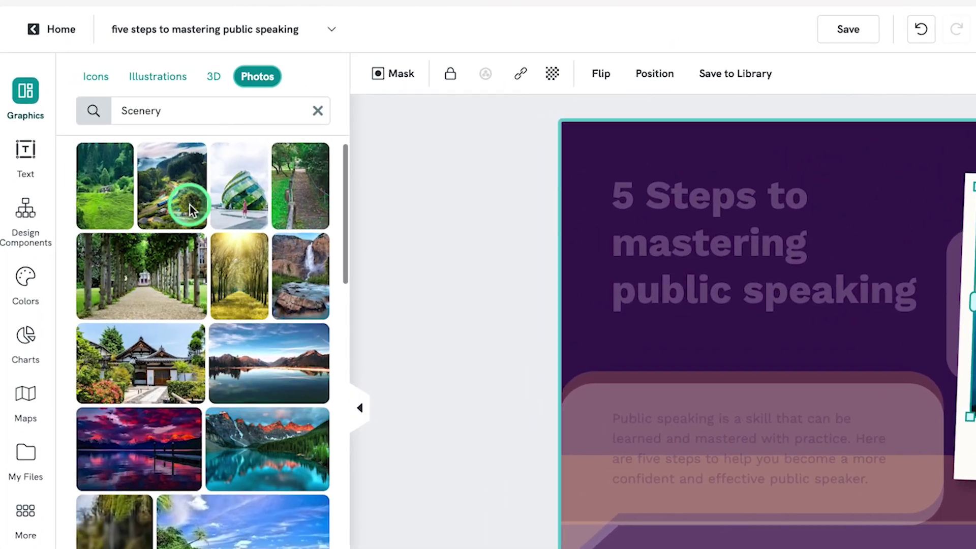
Search photos for 'public speaking' and drag the speaker-presenting shot into the polaroid frame
click(226, 366)
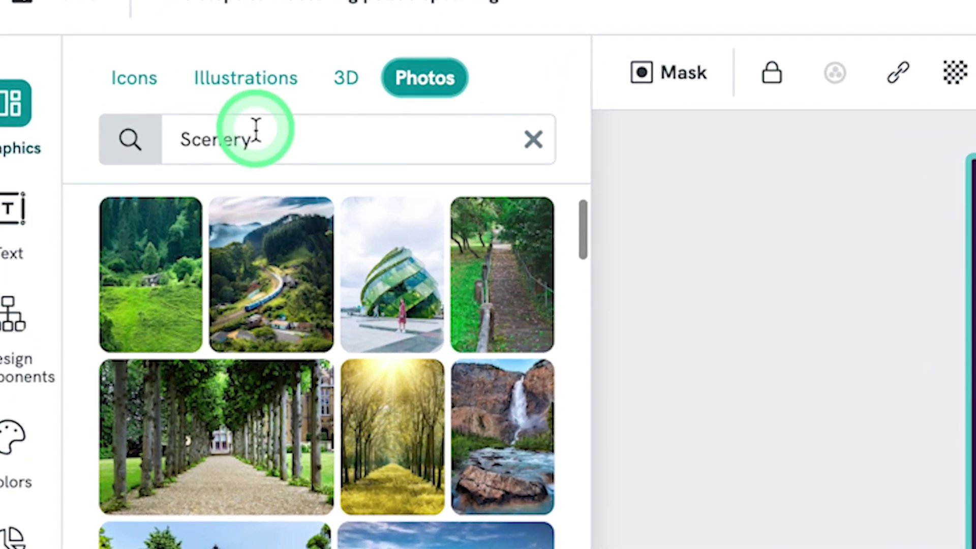
click(244, 128)
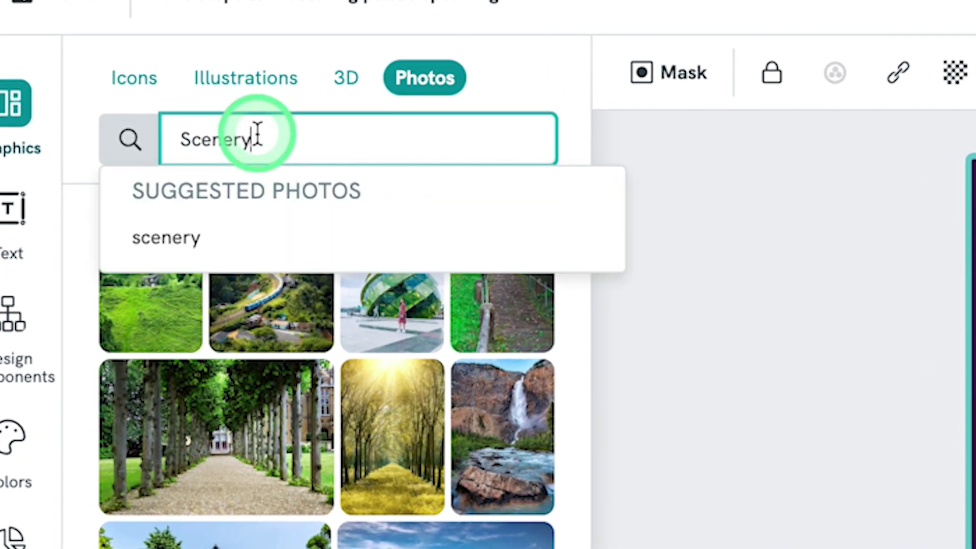
text(pub)
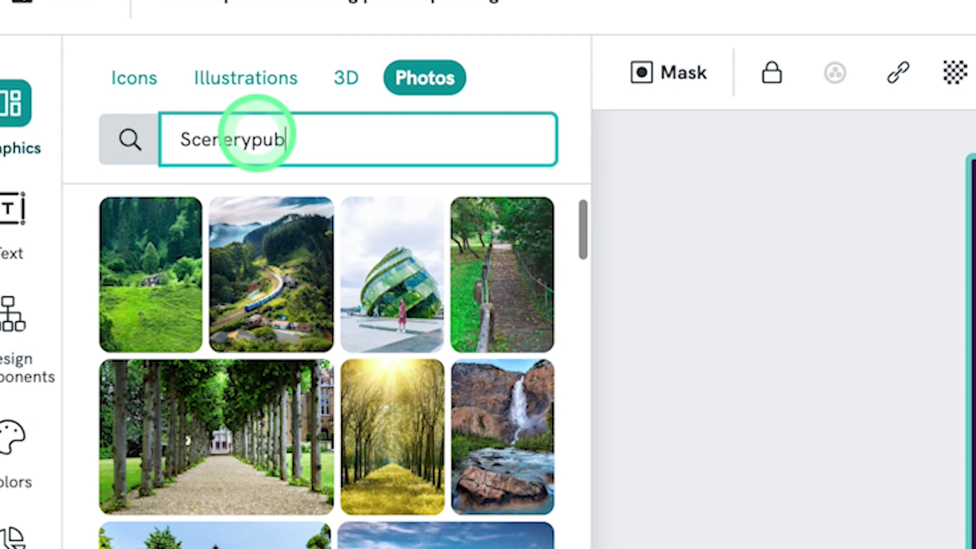
key(ctrl+a)
key(BackSpace)
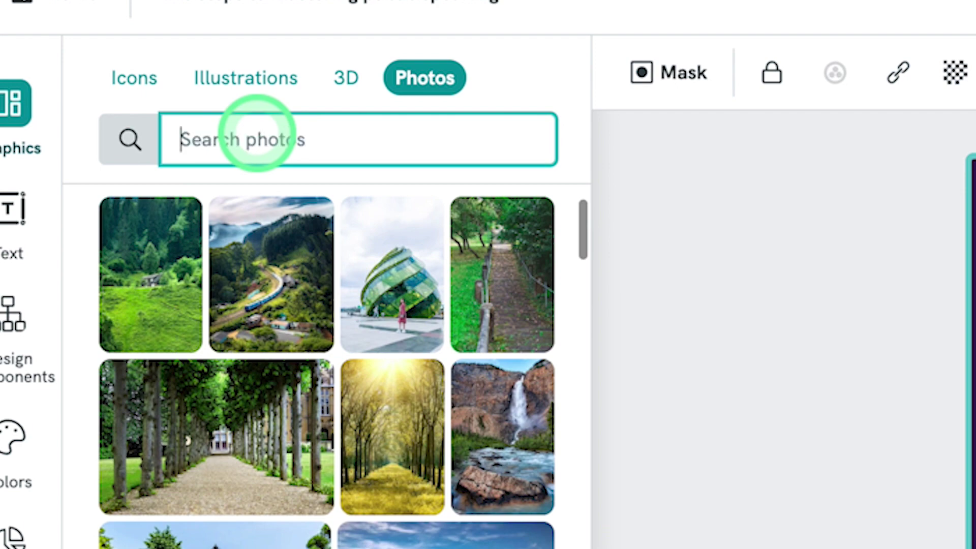
text(public speaking)
key(Return)
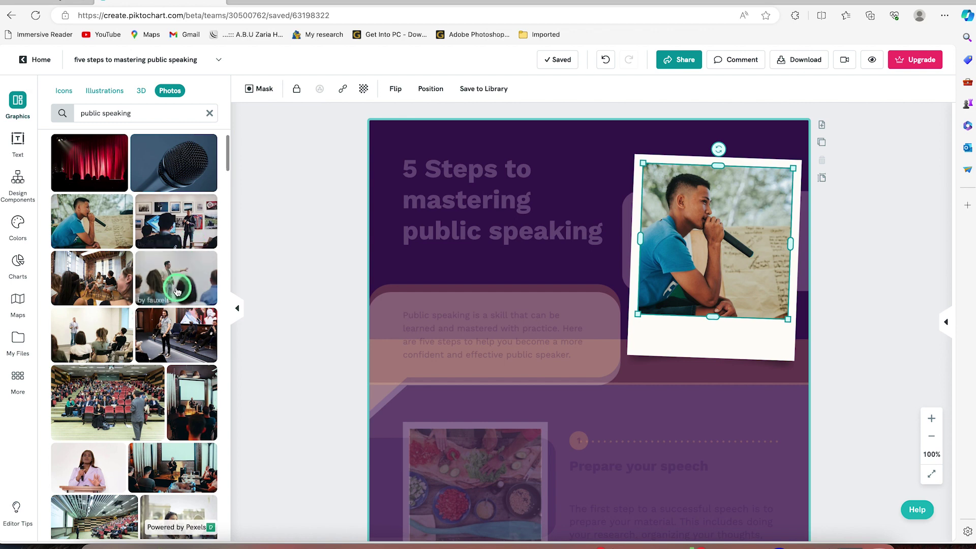
click(175, 291)
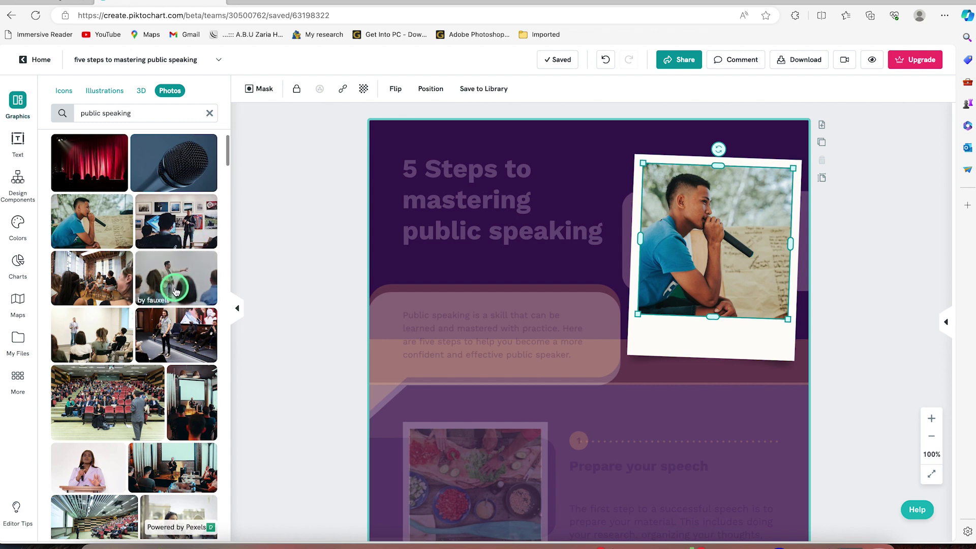
mouse_move(202, 300)
mouse_down()
mouse_move(496, 334)
mouse_move(661, 262)
mouse_move(719, 267)
mouse_move(760, 301)
mouse_up()
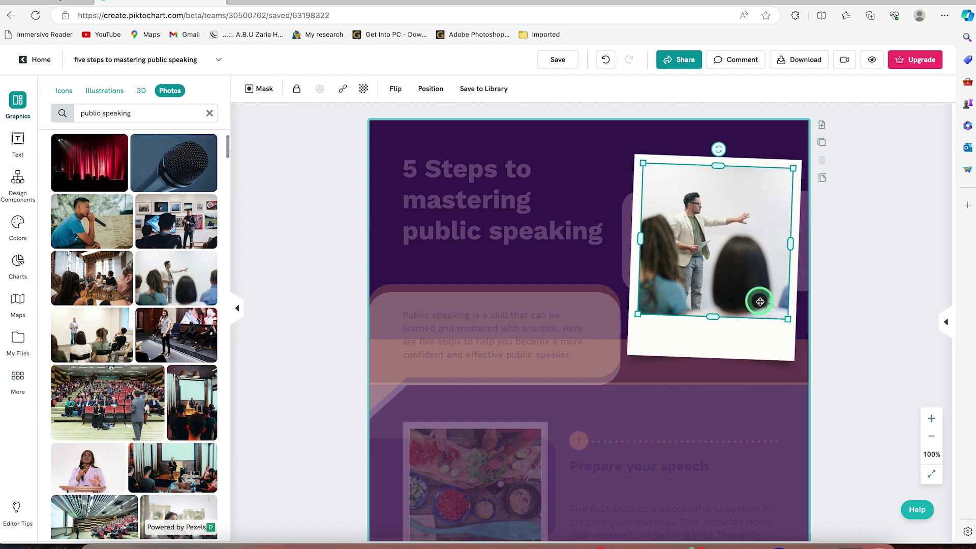
click(847, 249)
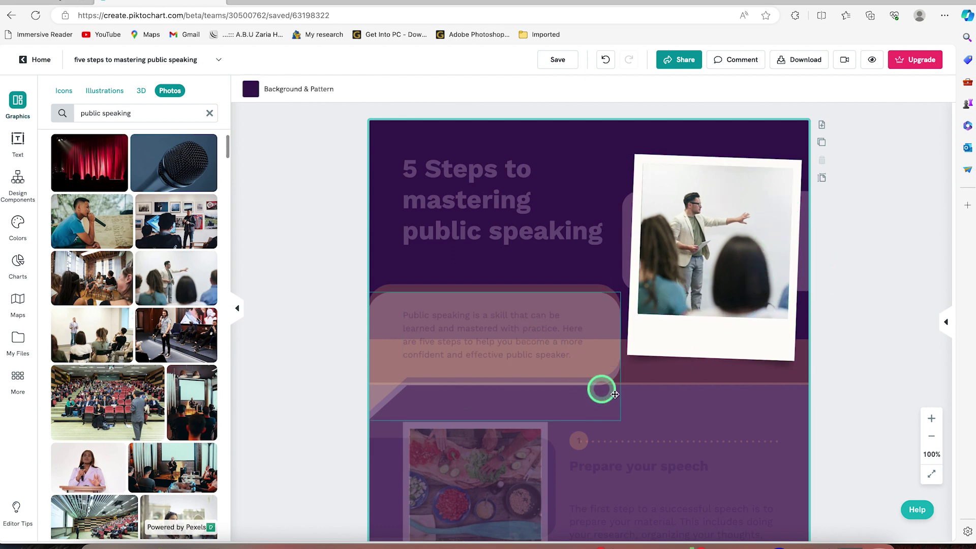
Fill the step 1 frame with a photo of a woman at a podium
click(699, 419)
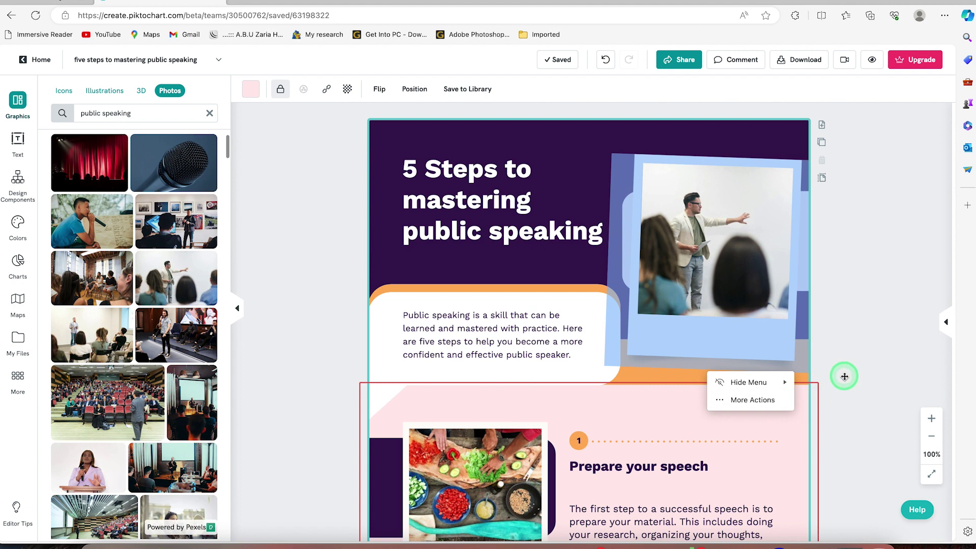
scroll(717, 425, down, 5)
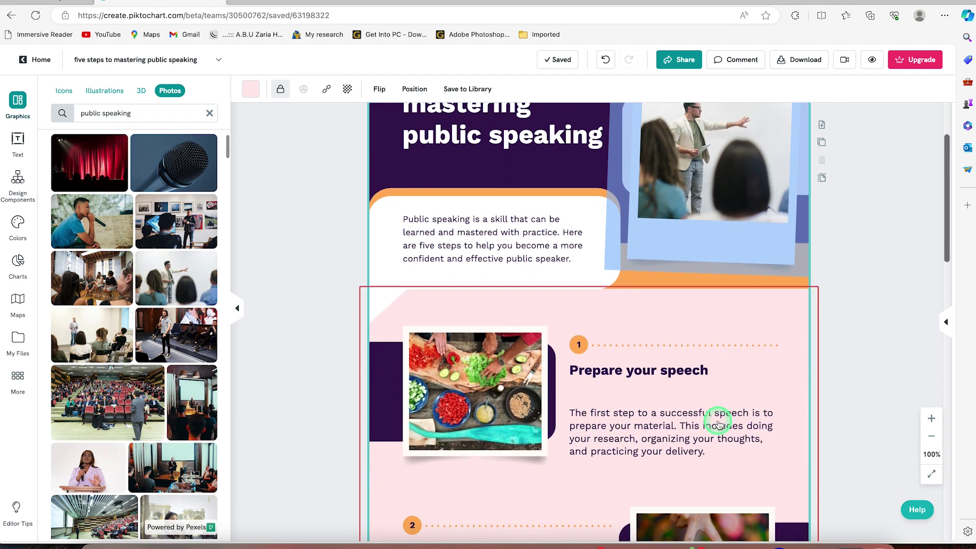
scroll(589, 276, up, 3)
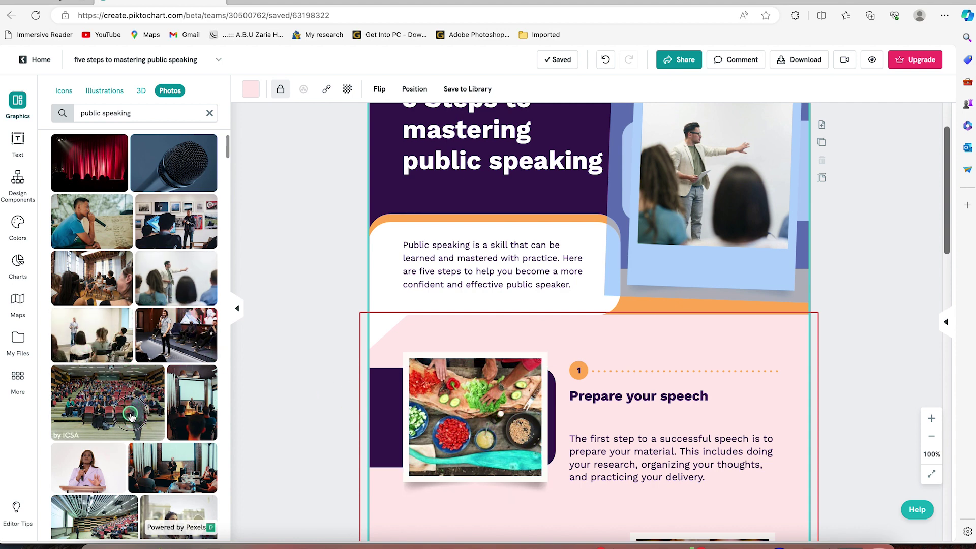
drag(130, 417, 483, 442)
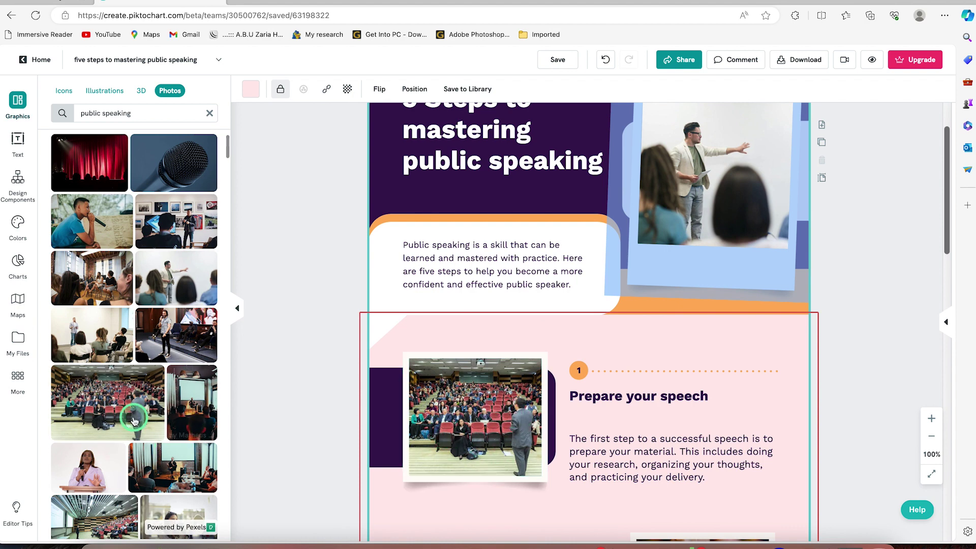
scroll(133, 421, down, 4)
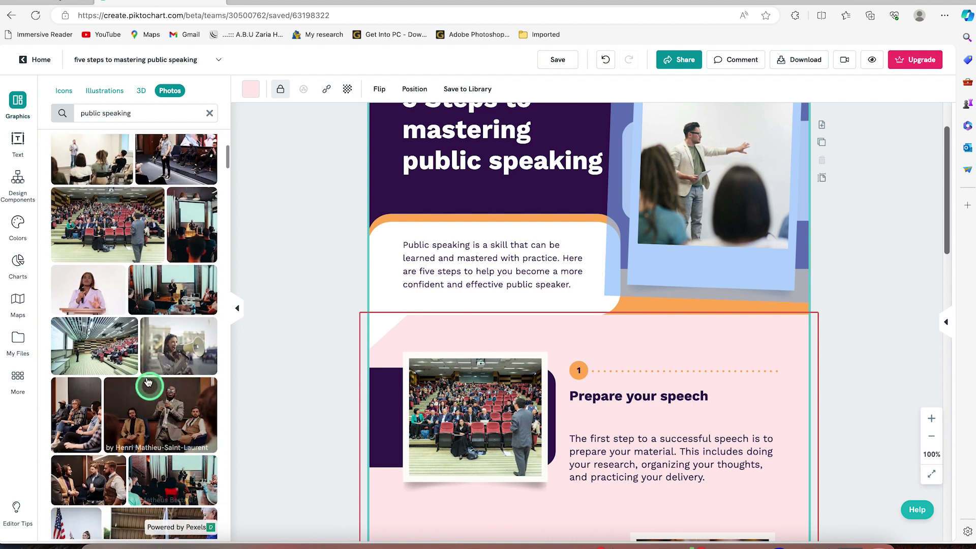
click(391, 422)
drag(390, 422, 460, 447)
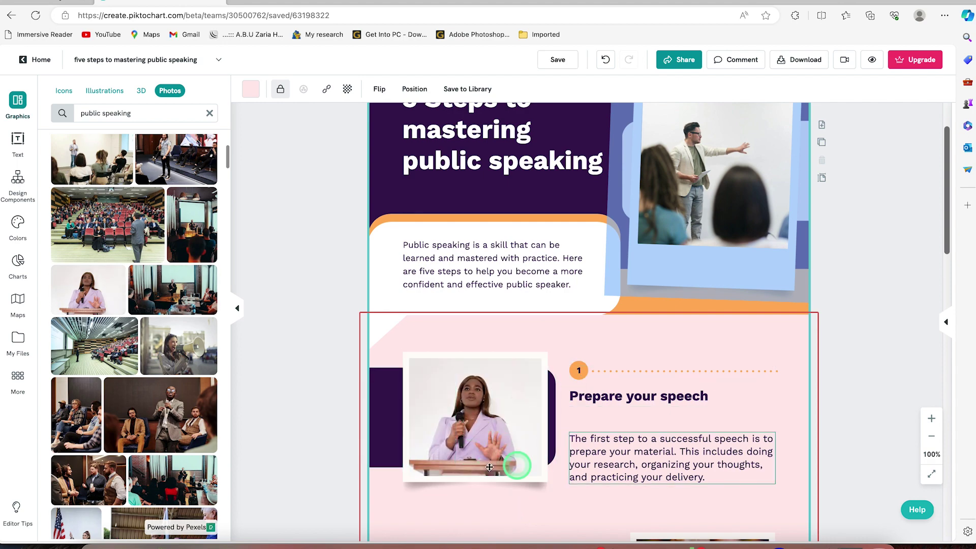
Drop a presenter photo into the step 2 frame, then select the step 1 badge
scroll(572, 401, down, 6)
scroll(573, 401, up, 1)
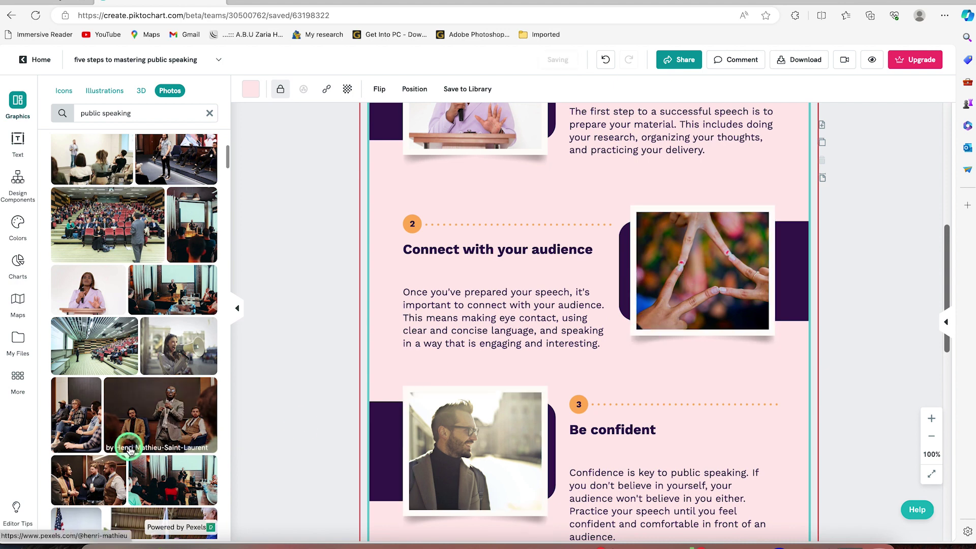
scroll(128, 447, down, 4)
scroll(142, 381, up, 4)
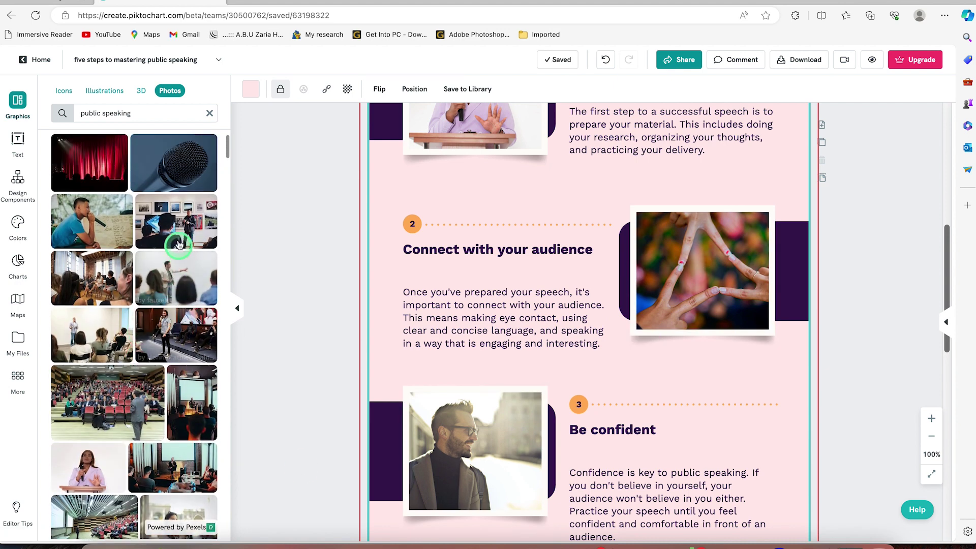
drag(178, 227, 679, 264)
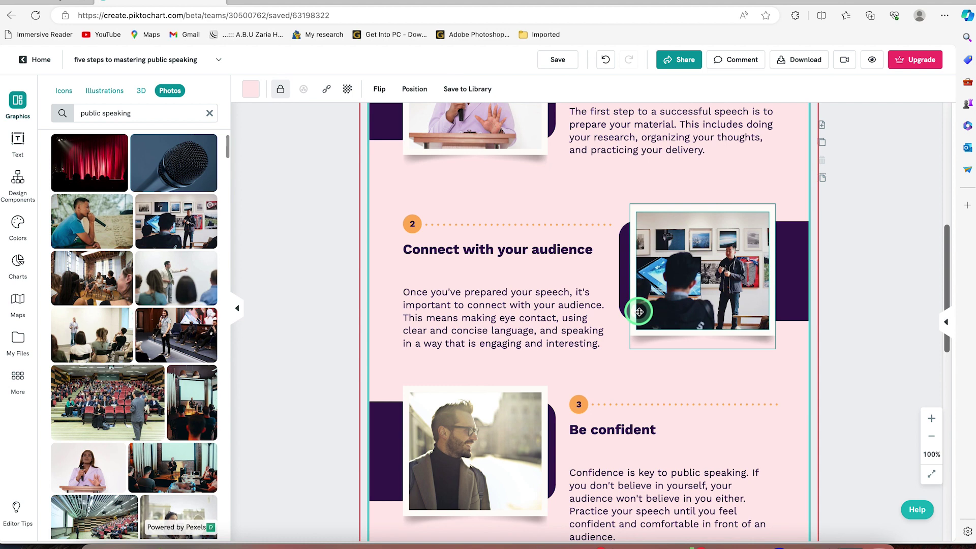
scroll(633, 312, up, 5)
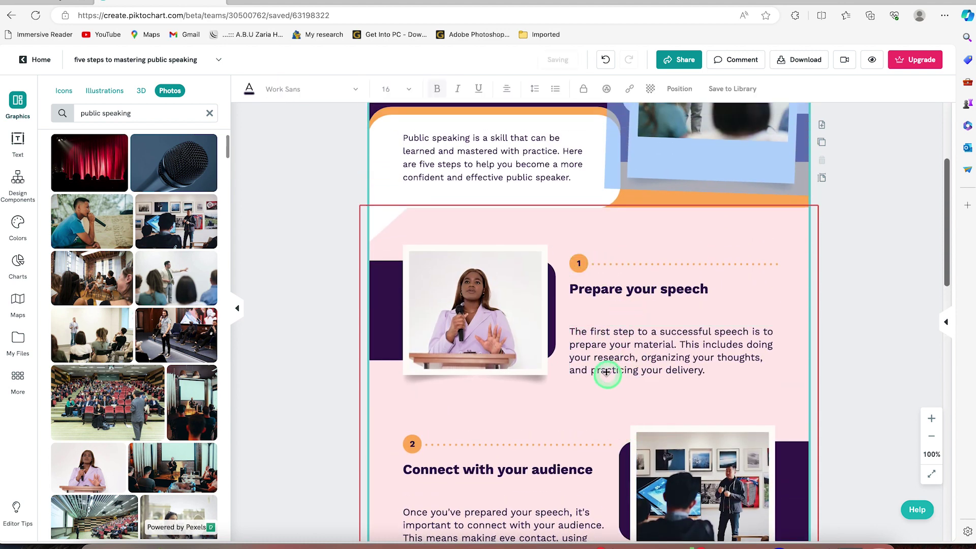
click(578, 262)
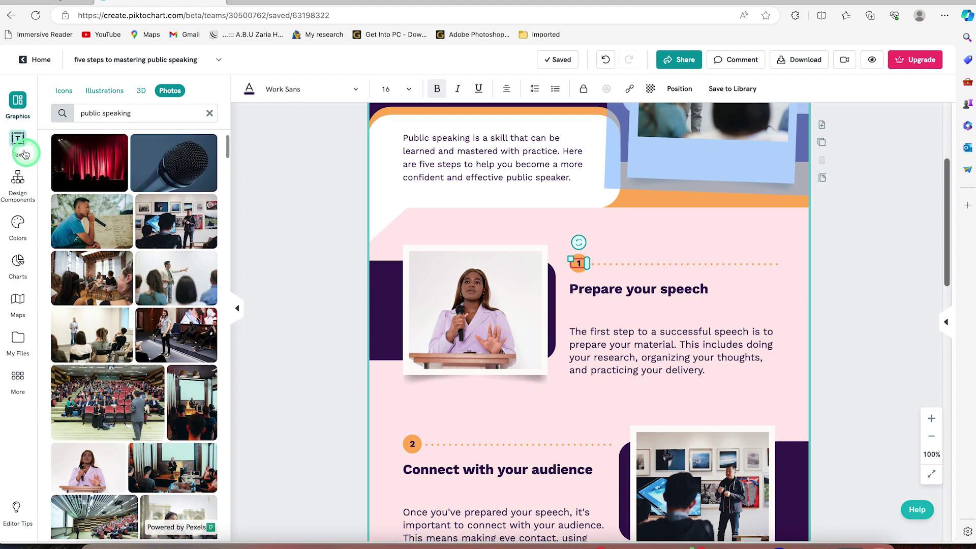
click(18, 145)
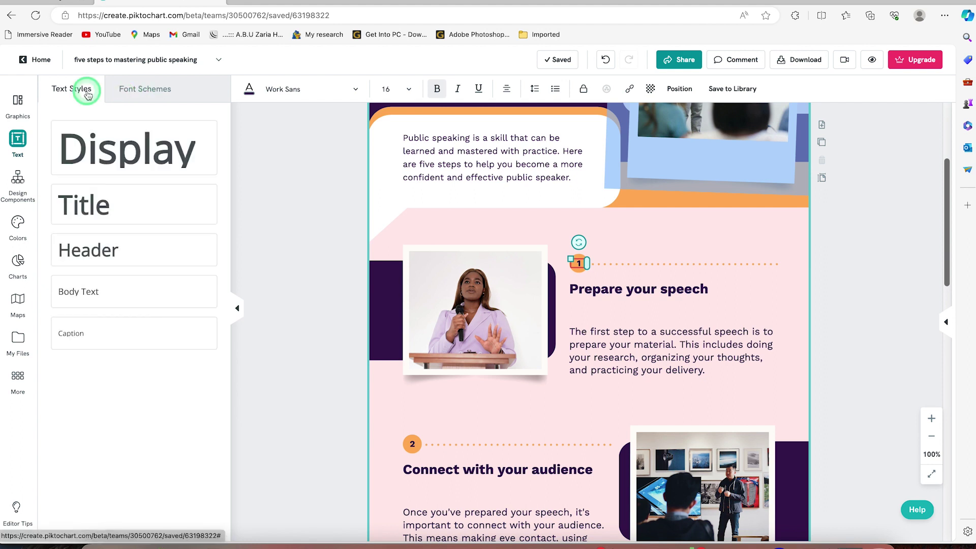
Browse the Design Components, Colors, Charts, My Files and More panels, ending on video and table options
click(16, 178)
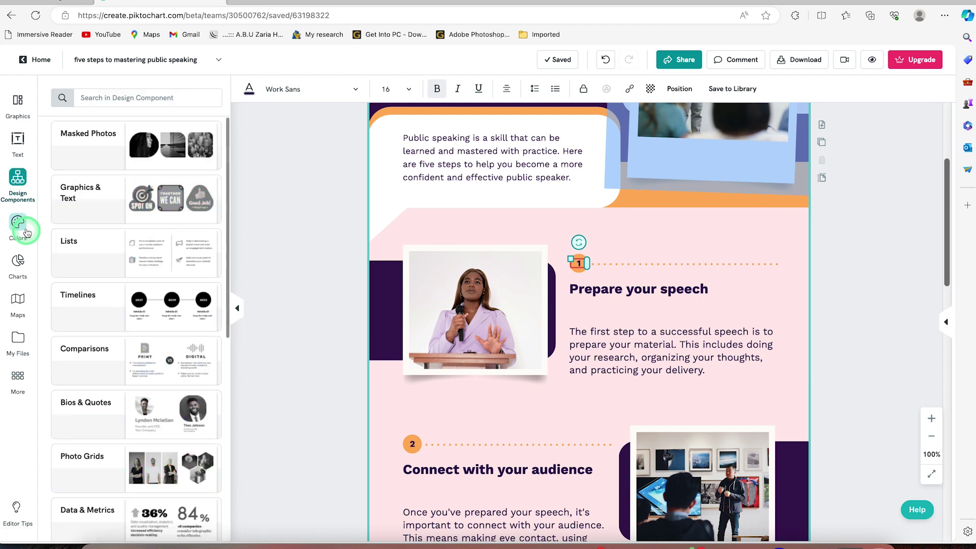
click(15, 239)
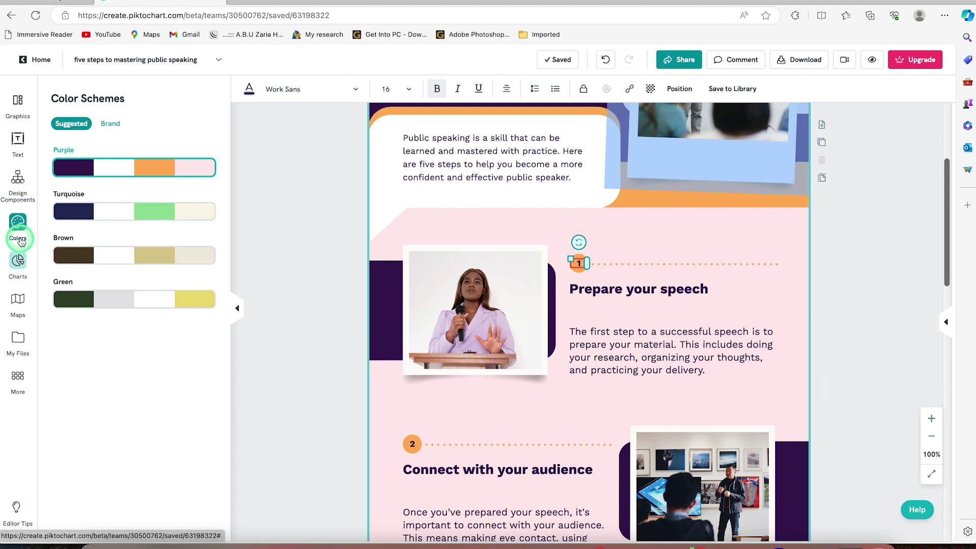
click(15, 260)
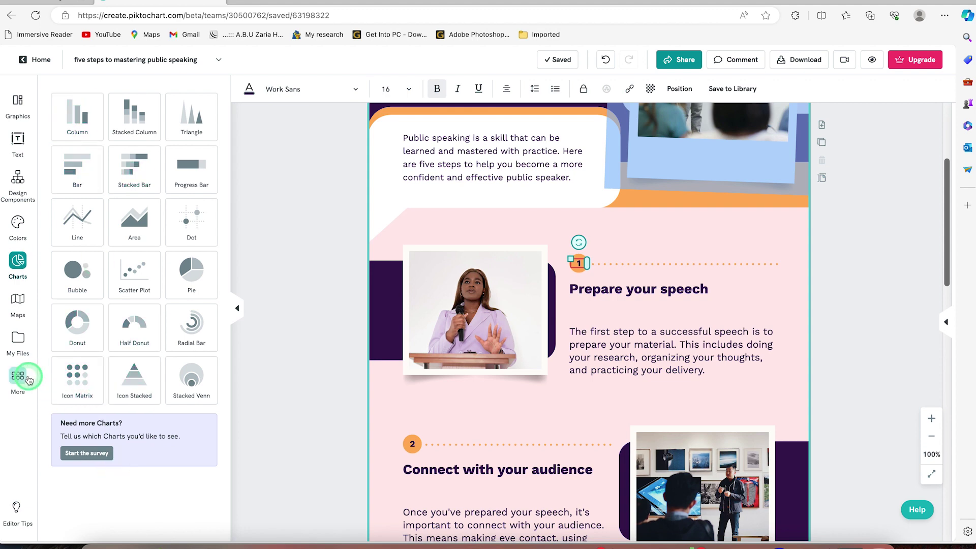
click(18, 340)
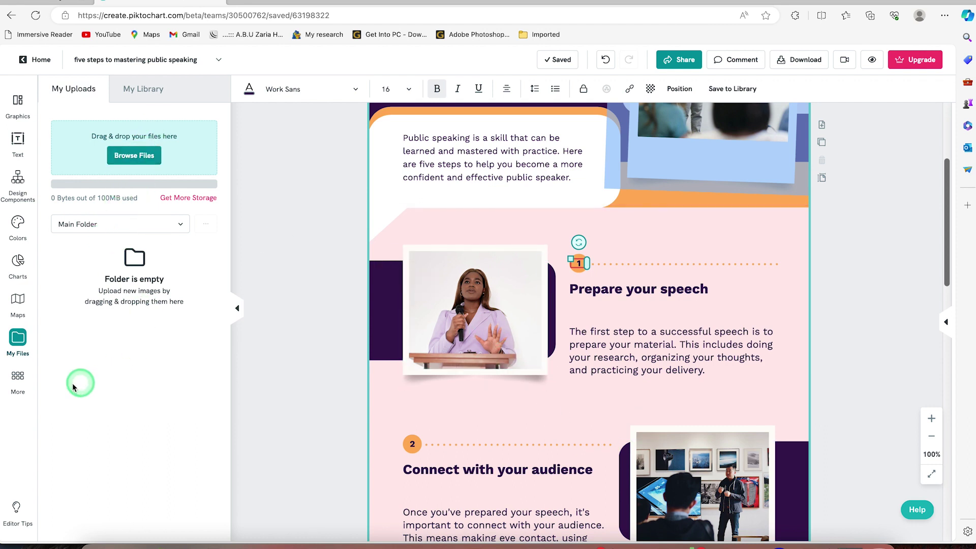
click(19, 376)
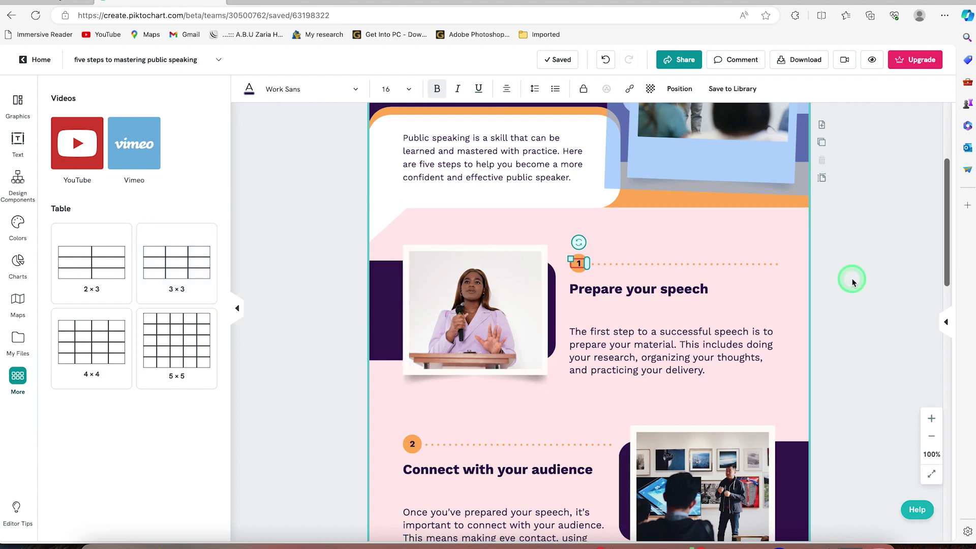
click(835, 275)
scroll(833, 275, up, 4)
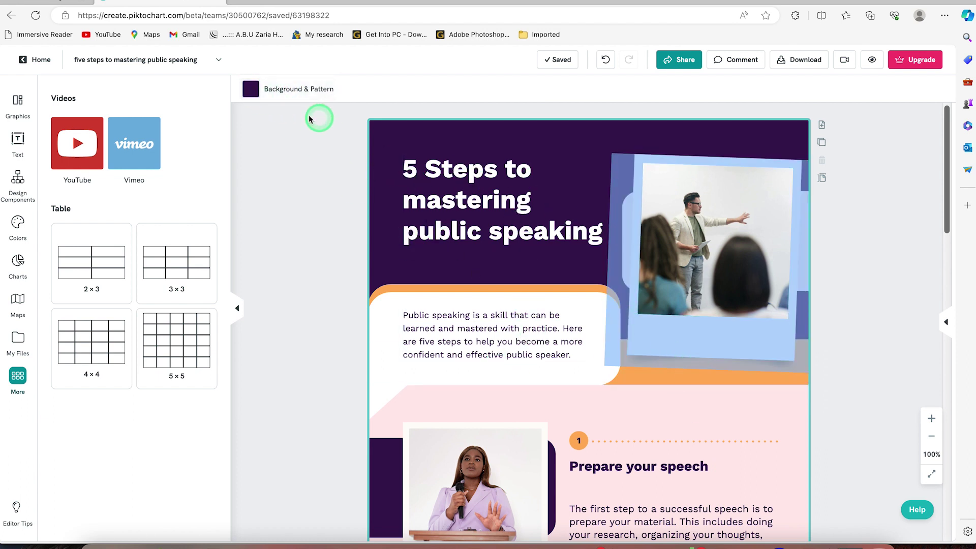
click(250, 90)
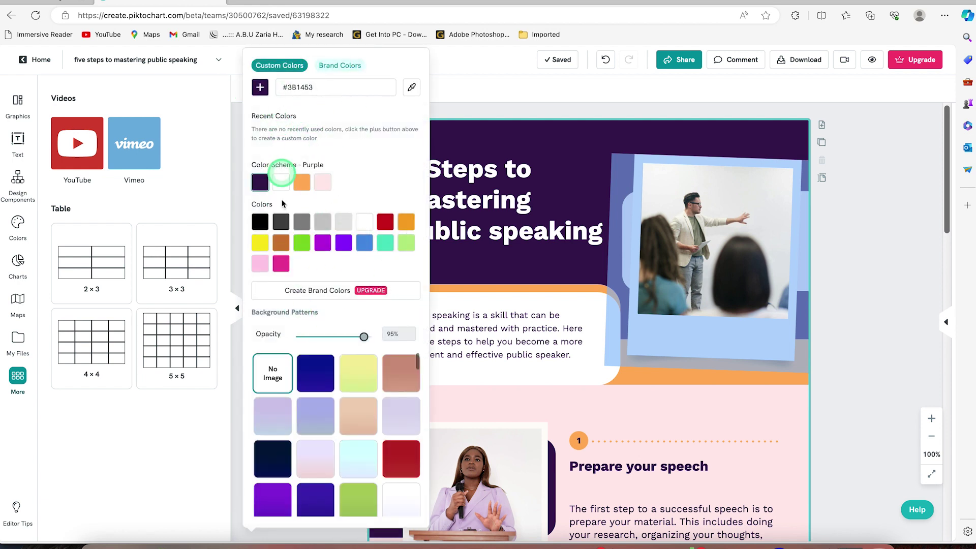
click(891, 284)
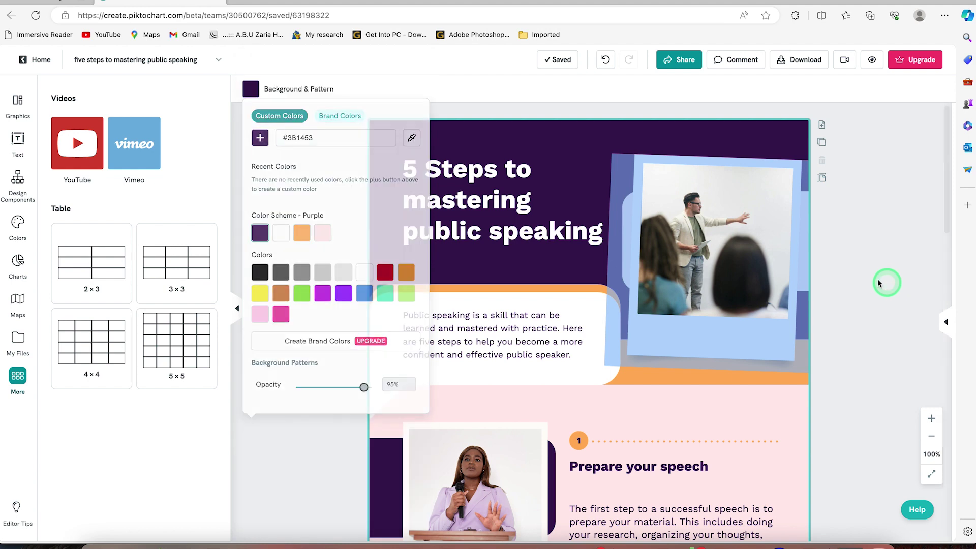
click(692, 118)
click(713, 305)
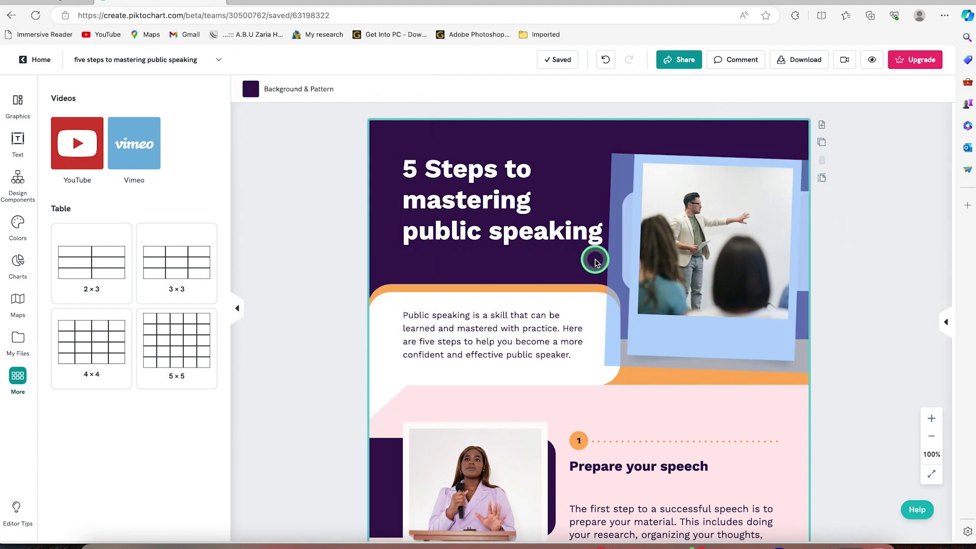
click(679, 159)
click(799, 62)
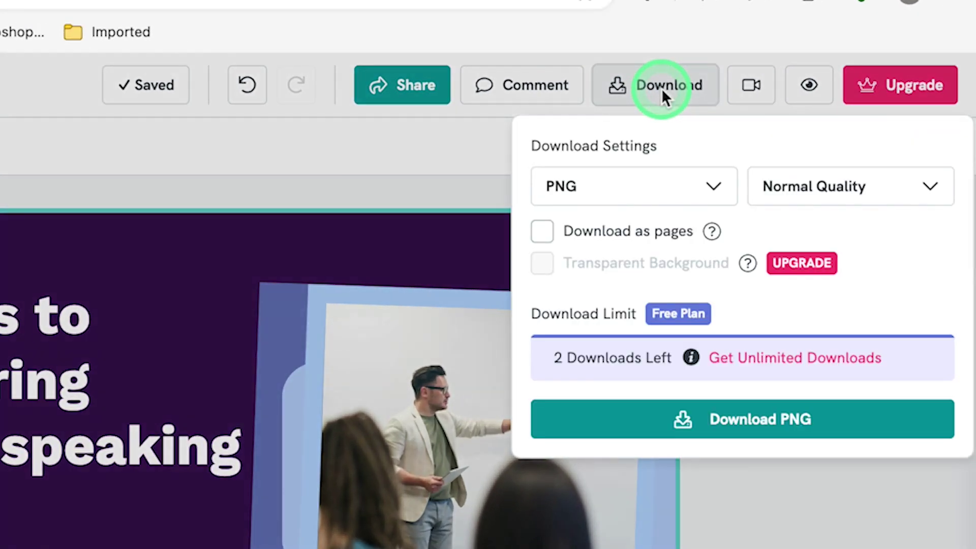
Export the infographic as a High Quality PNG and show five-steps-to-m_63198322.png in its folder
click(719, 188)
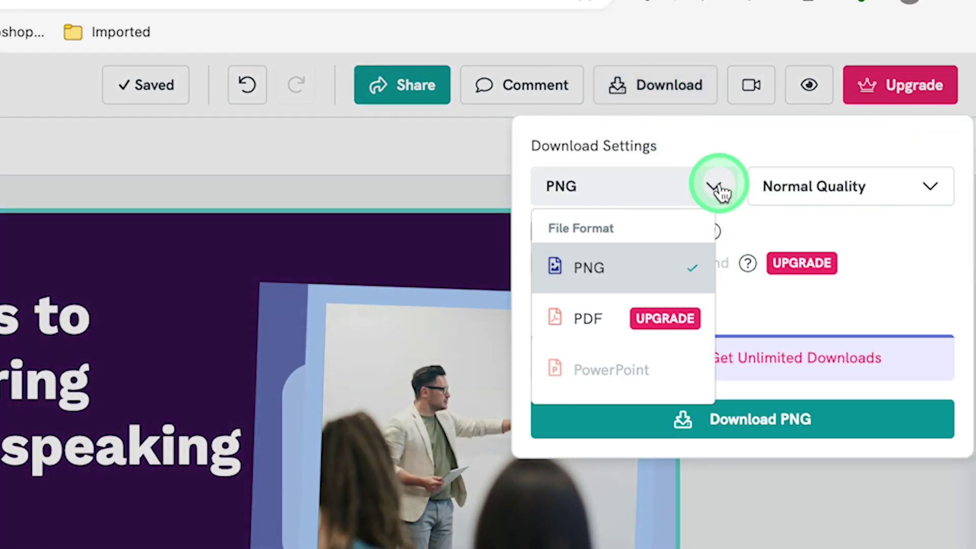
click(626, 275)
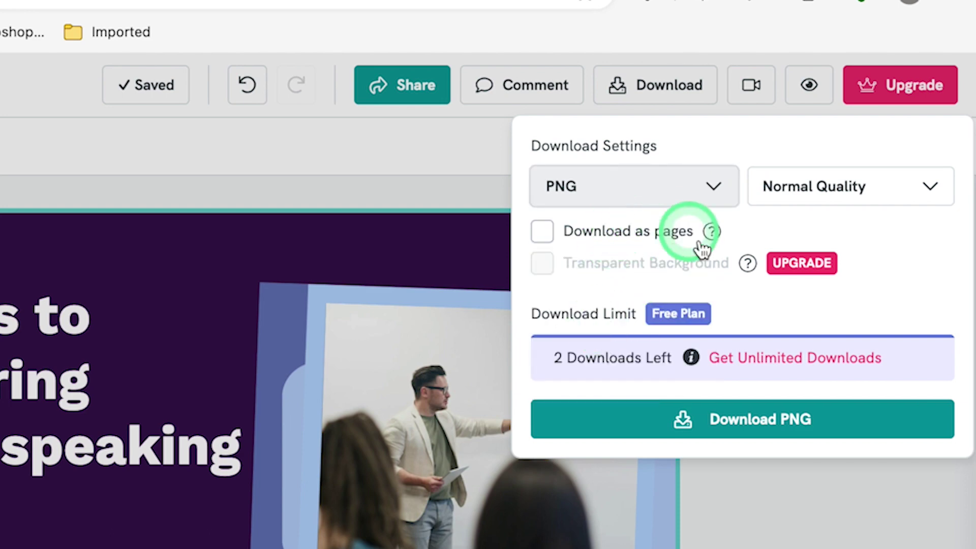
click(879, 191)
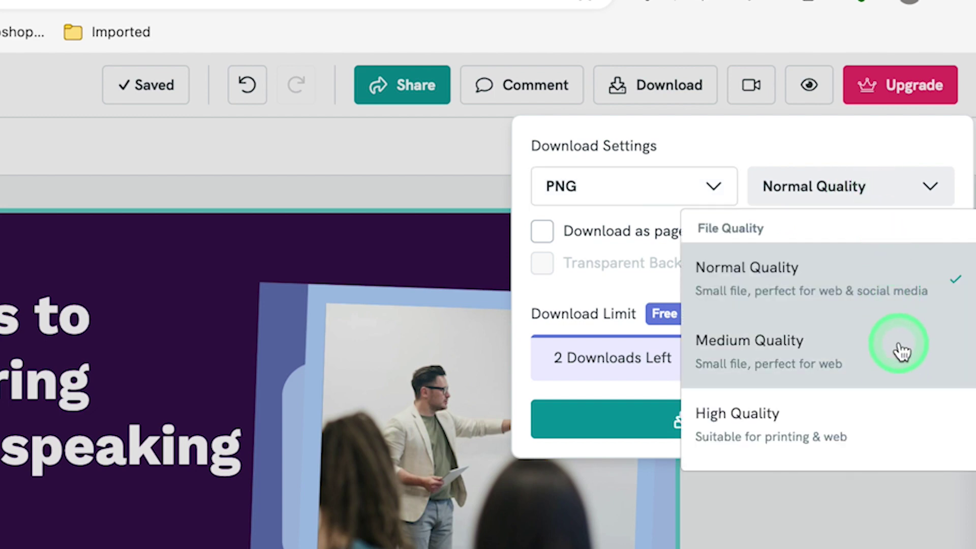
click(853, 433)
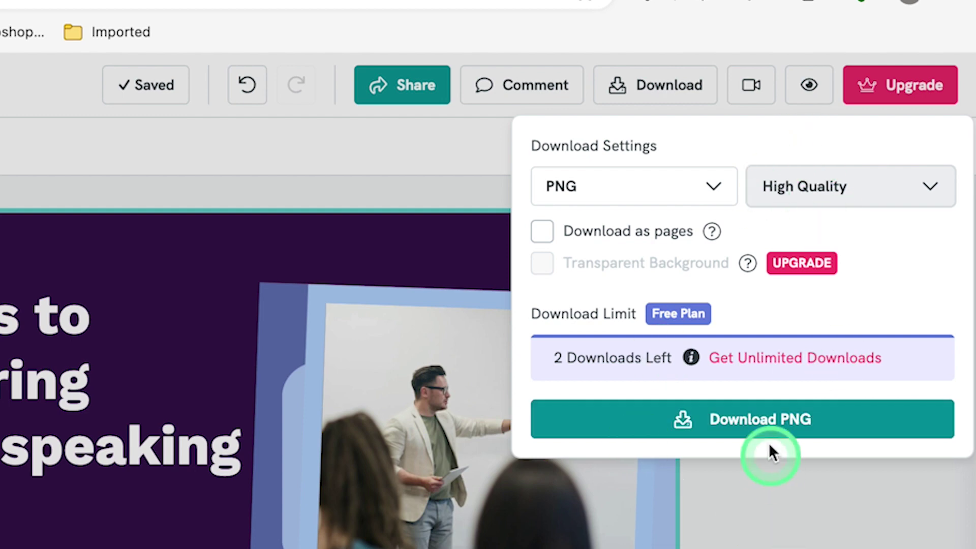
click(753, 413)
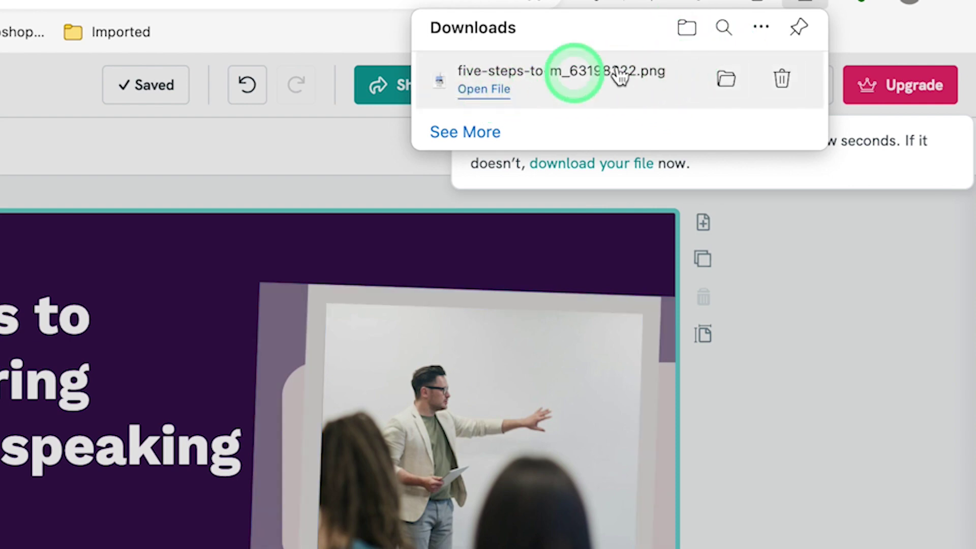
click(728, 76)
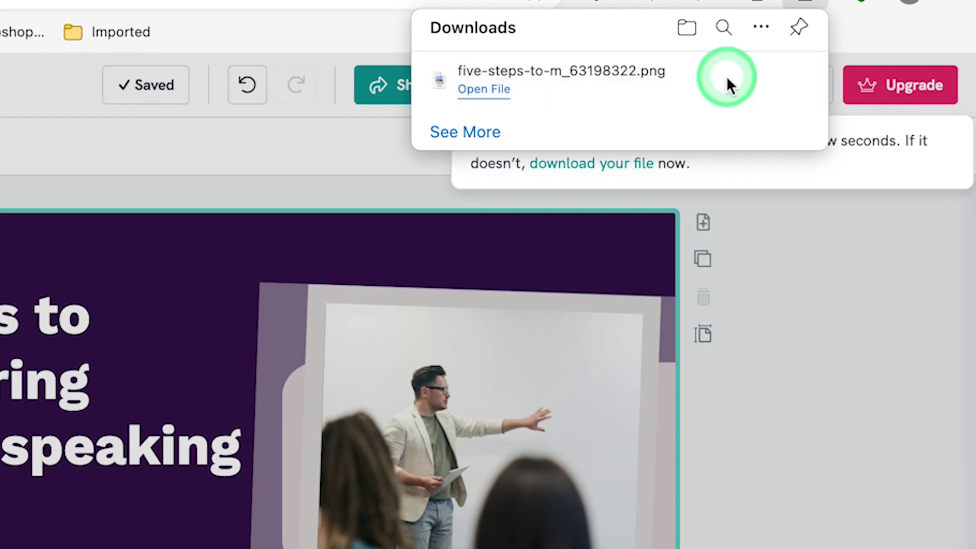
Quick Look five-steps-to-m_63198322.png from Downloads, zooming in and back out to the whole infographic
click(350, 110)
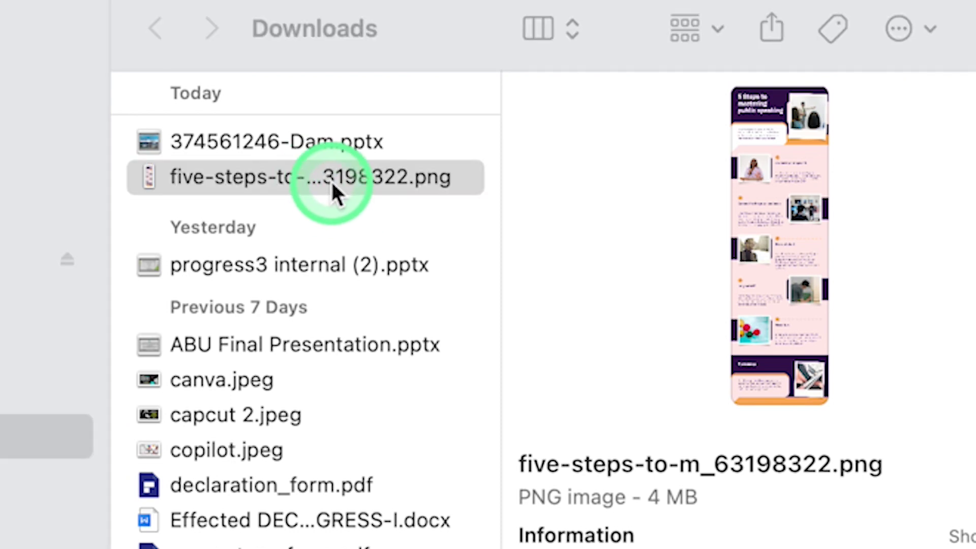
key(space)
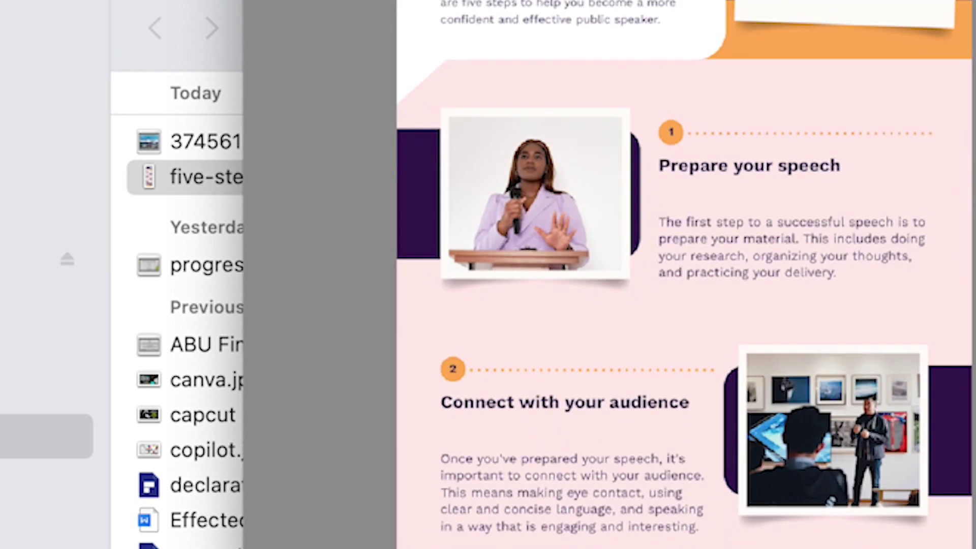
click(736, 374)
click(738, 316)
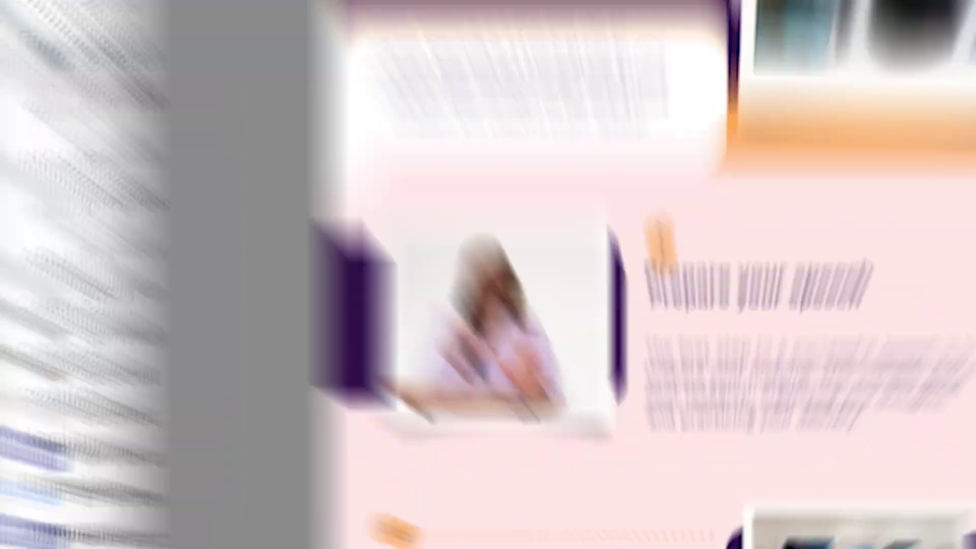
click(470, 333)
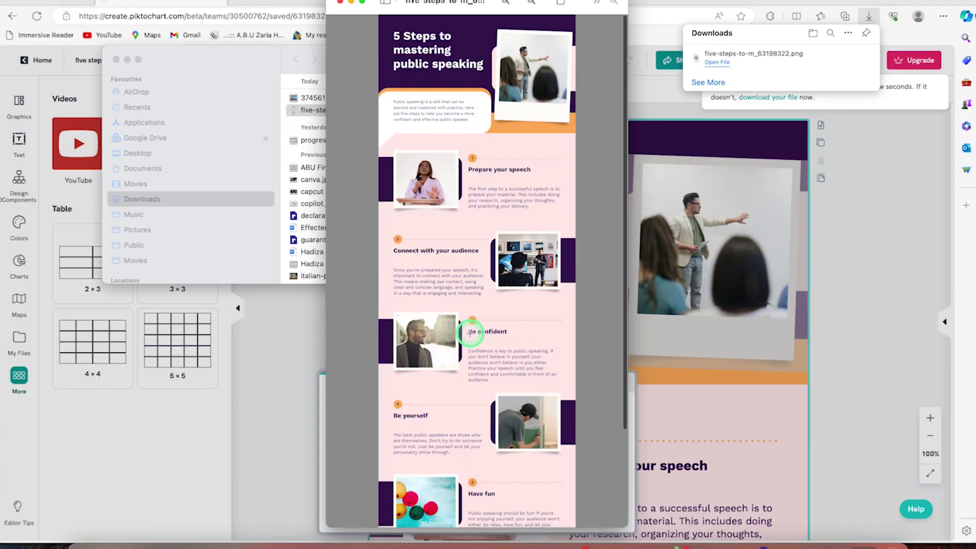